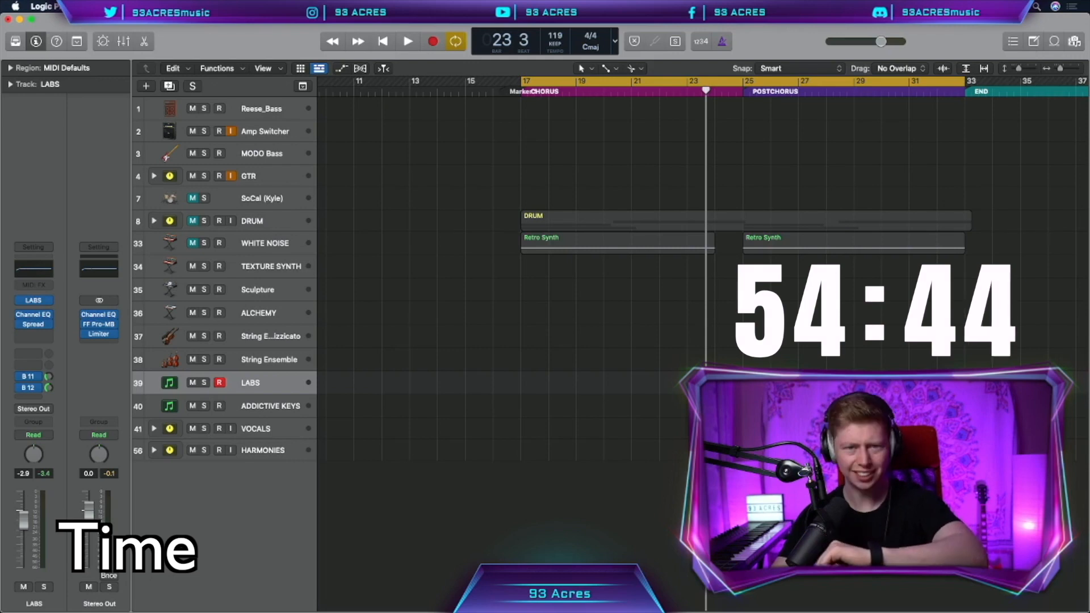
Create a software instrument track loaded with the ES1 Sub Bass preset
{"action": "key", "text": "alt+super+n"}
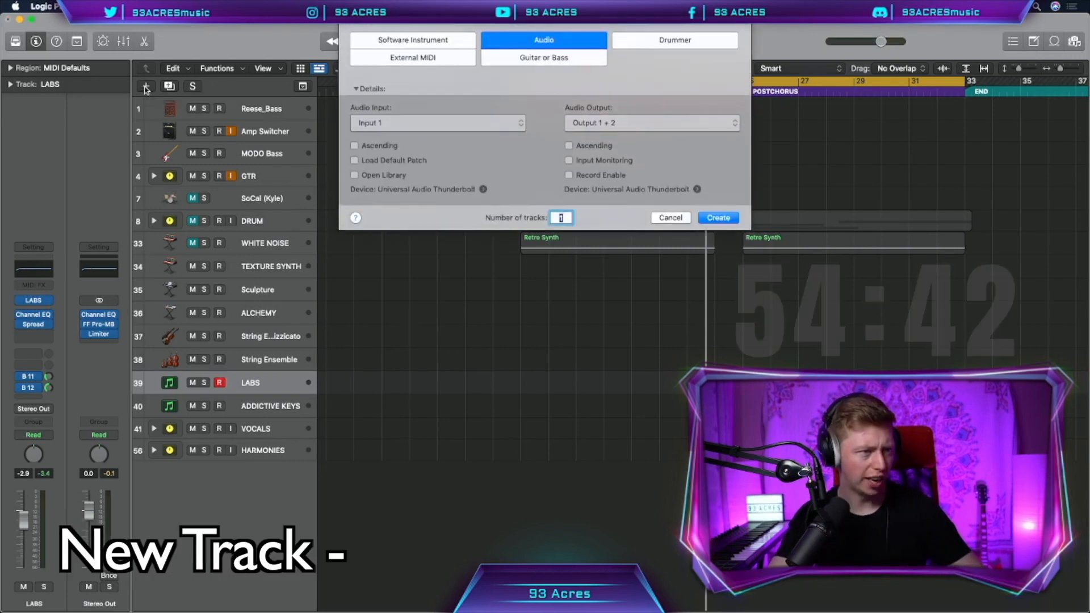
{"action": "left_click", "coordinate": [717, 186]}
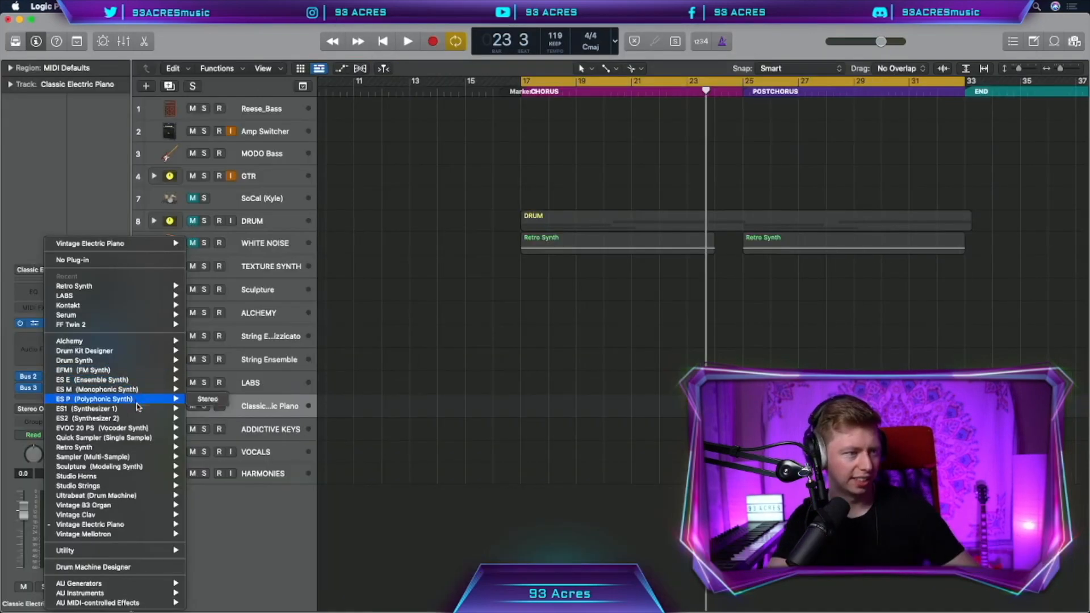
{"action": "mouse_move", "coordinate": [159, 410]}
{"action": "left_click", "coordinate": [196, 408]}
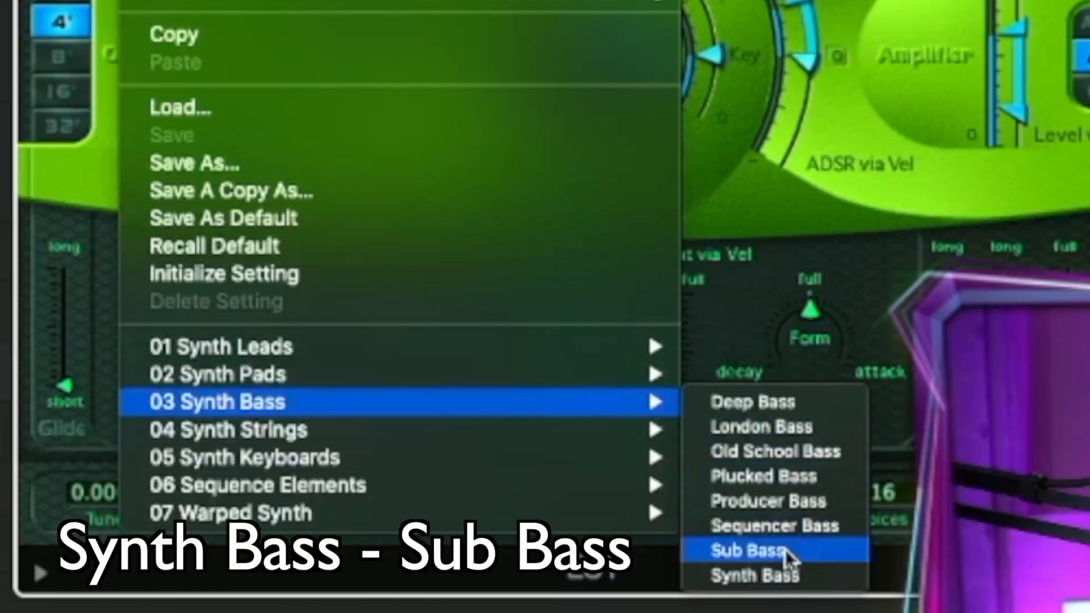
{"action": "left_click", "coordinate": [780, 555]}
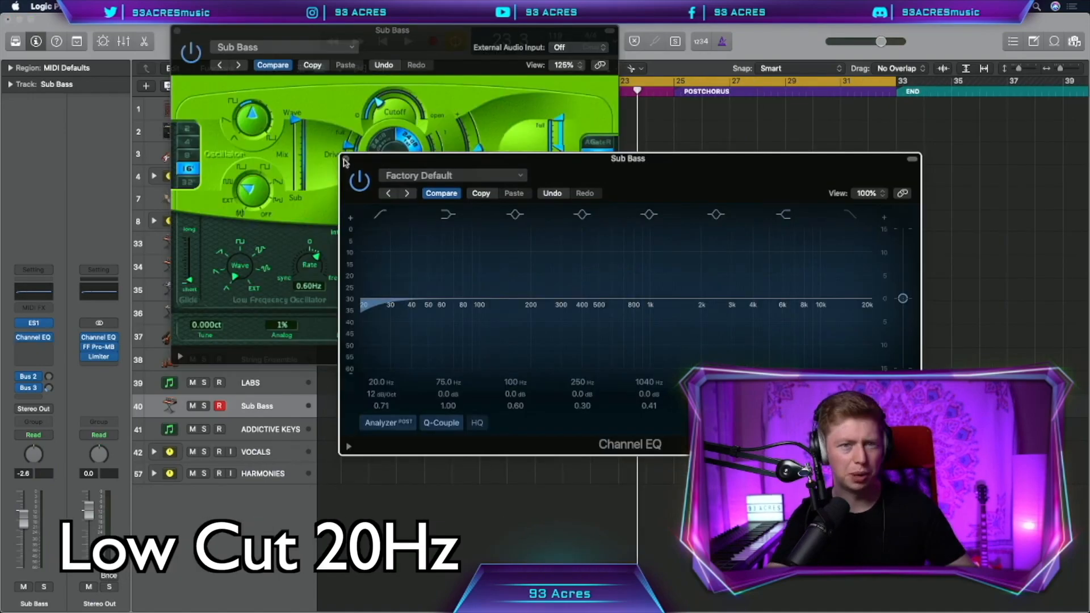
Insert Decapitator distortion on the bass and raise the song tempo from 119 to 125 BPM
{"action": "left_click", "coordinate": [346, 160]}
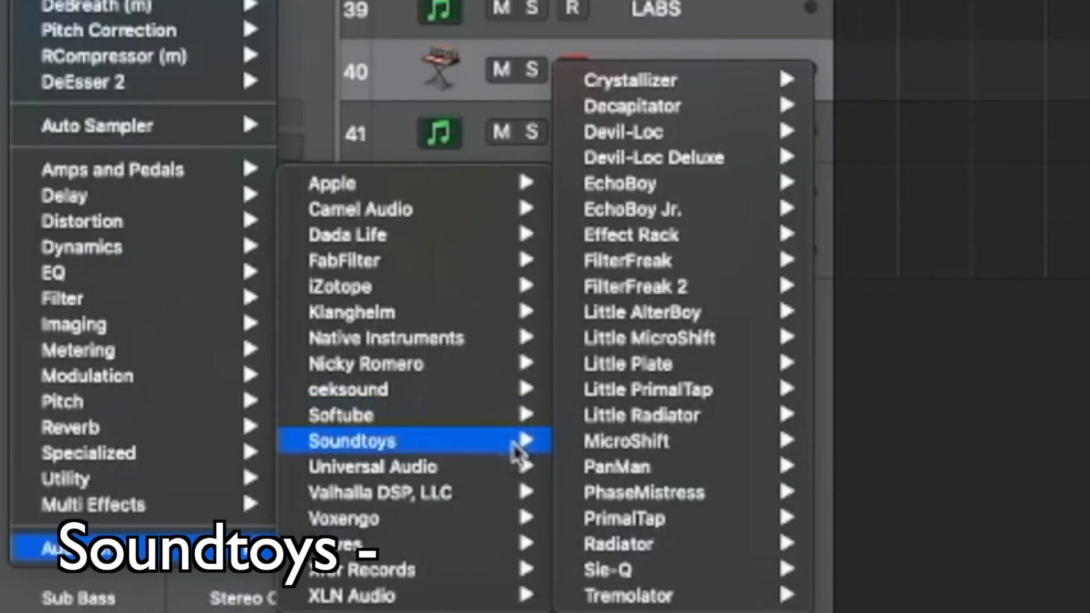
{"action": "mouse_move", "coordinate": [756, 106]}
{"action": "left_click", "coordinate": [846, 109]}
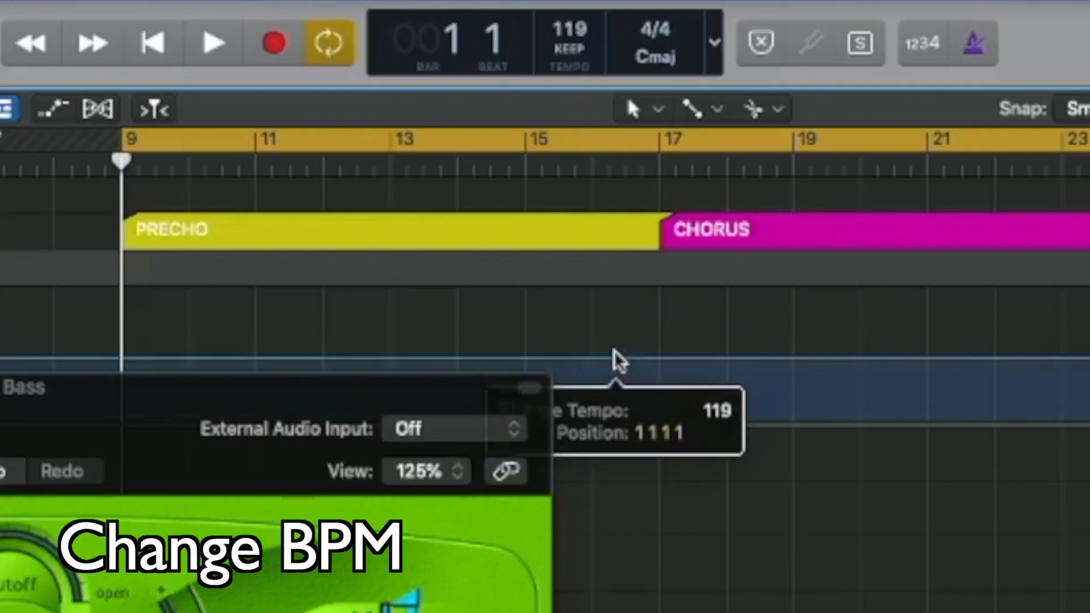
{"action": "left_click_drag", "start_coordinate": [613, 357], "coordinate": [613, 355]}
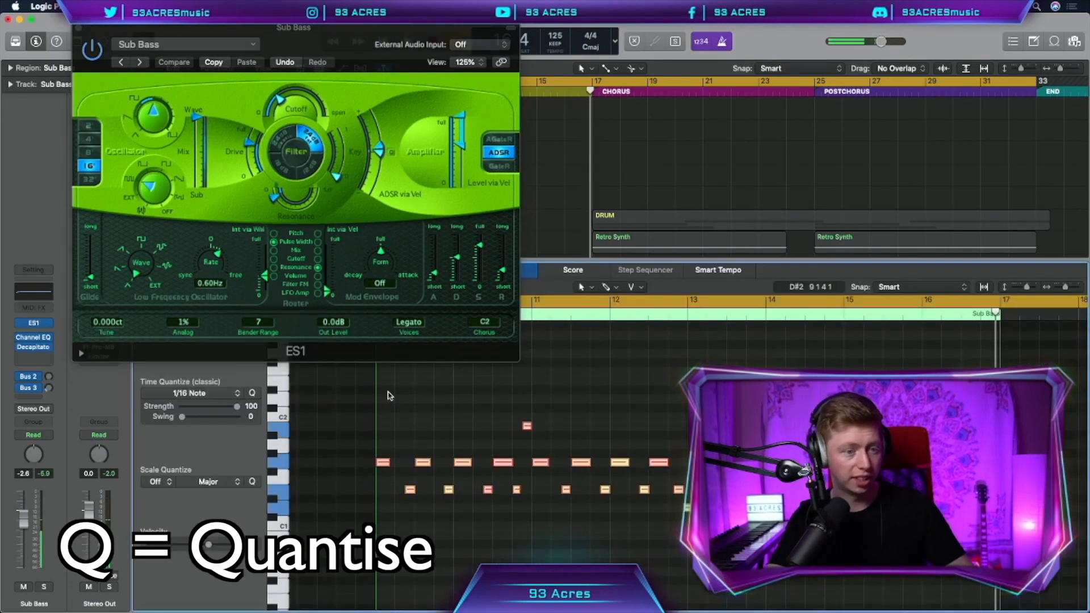
Give all 32 Sub Bass notes a fixed velocity of 100 and check the playback
{"action": "left_click", "coordinate": [193, 287]}
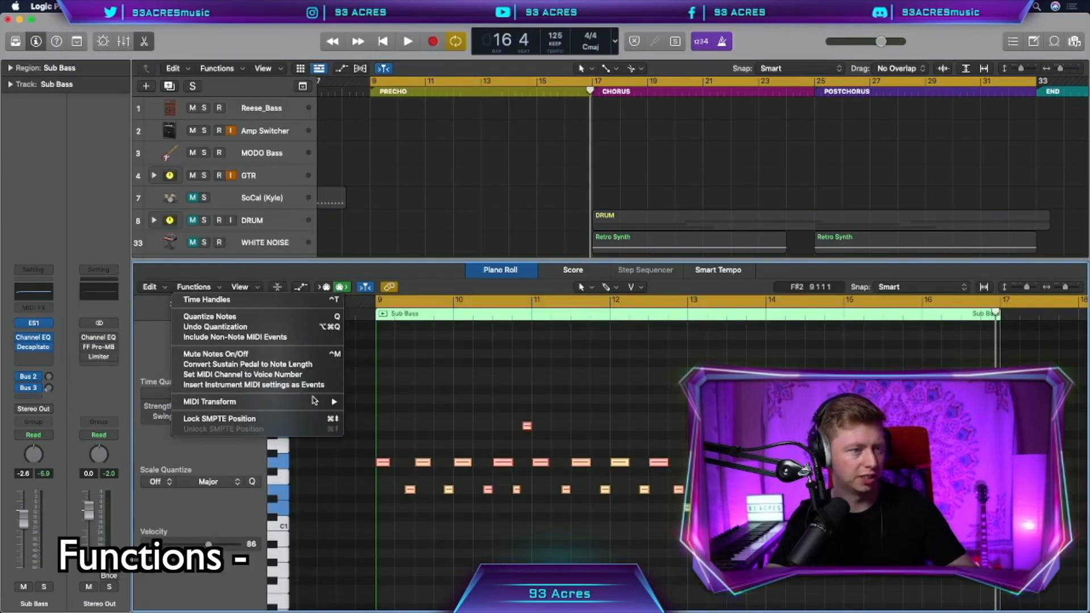
{"action": "mouse_move", "coordinate": [337, 402]}
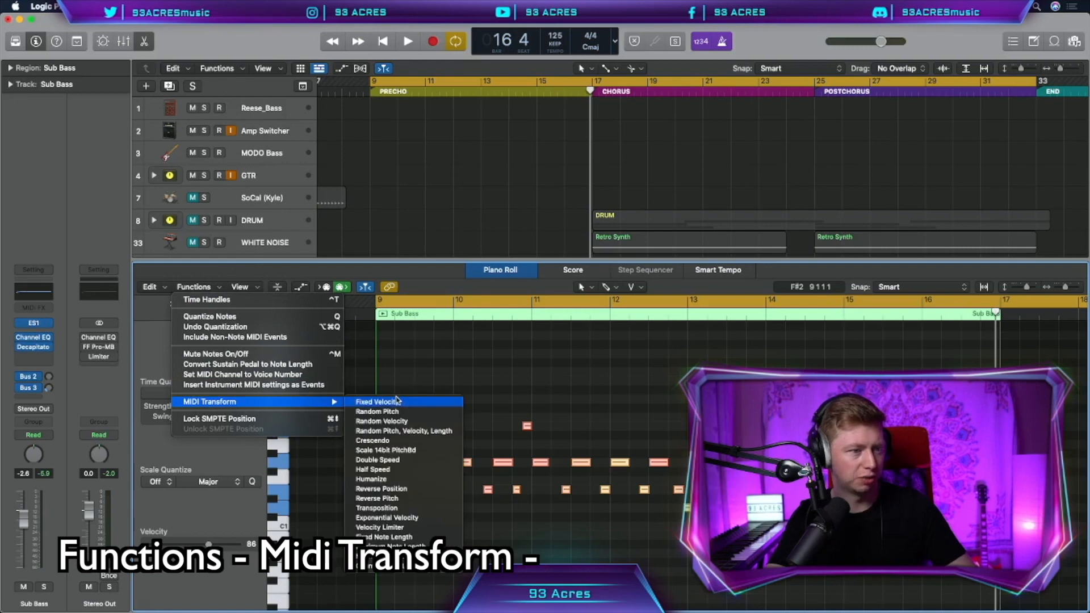
{"action": "left_click", "coordinate": [399, 401]}
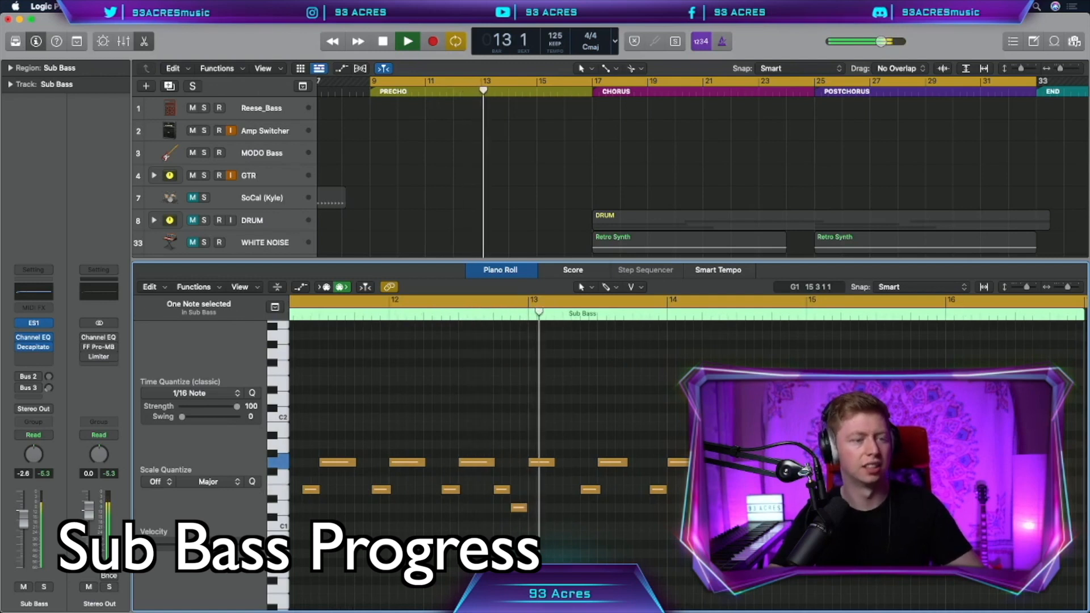
{"action": "key", "text": "space"}
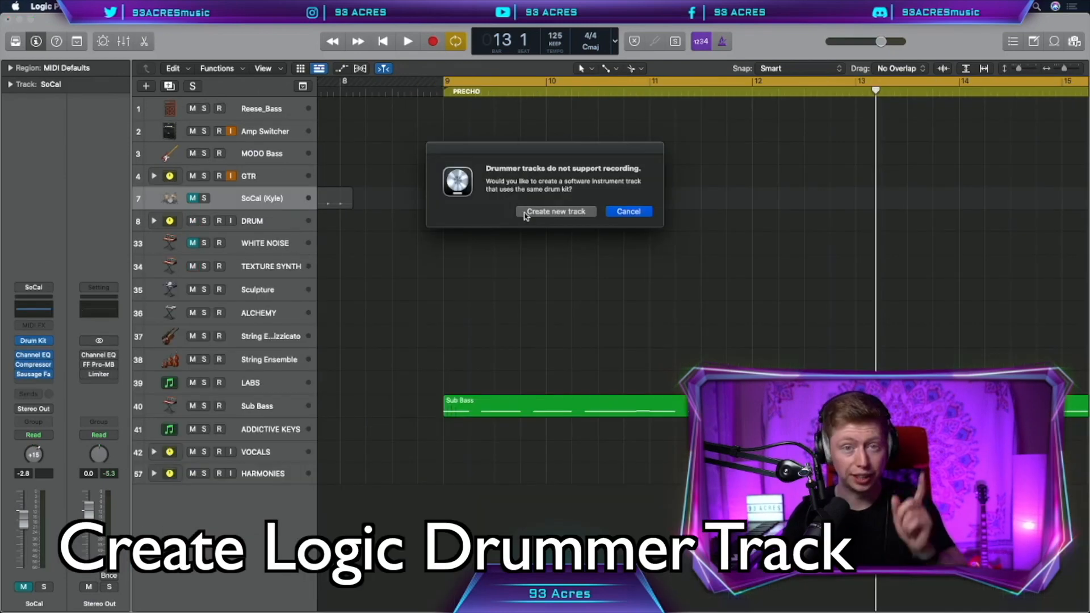
Create a SoCal kick track, record a kick pattern and give all its notes a fixed length
{"action": "left_click", "coordinate": [525, 213]}
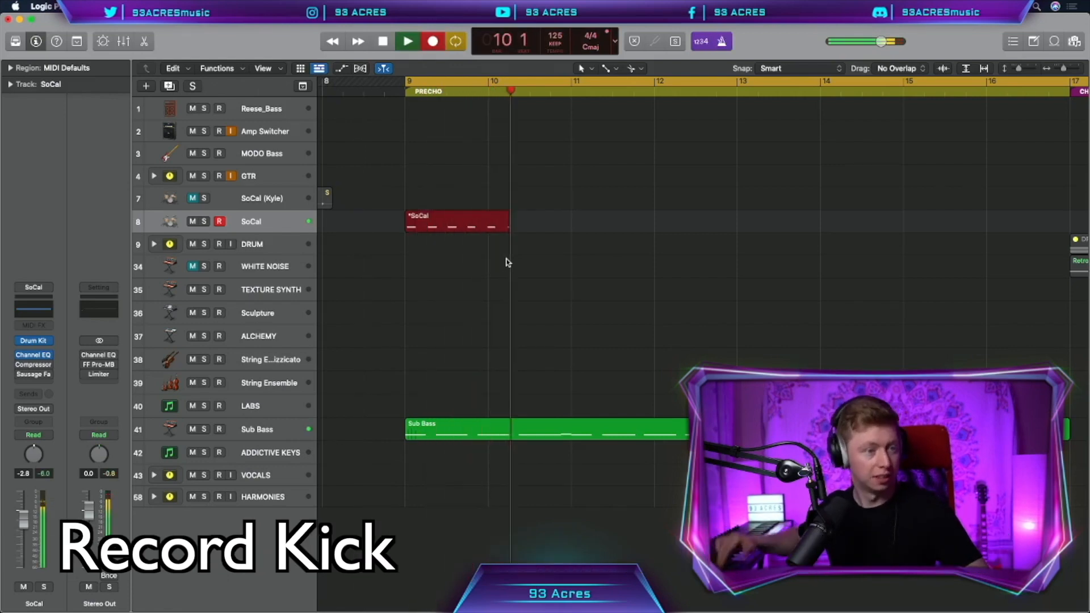
{"action": "key", "text": "space"}
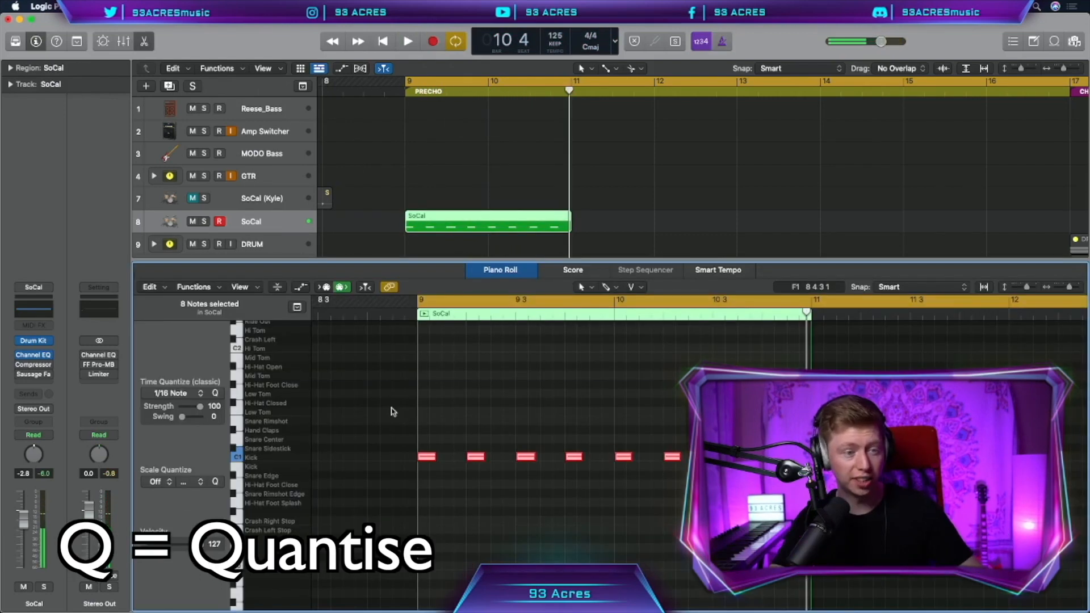
{"action": "left_click", "coordinate": [193, 287]}
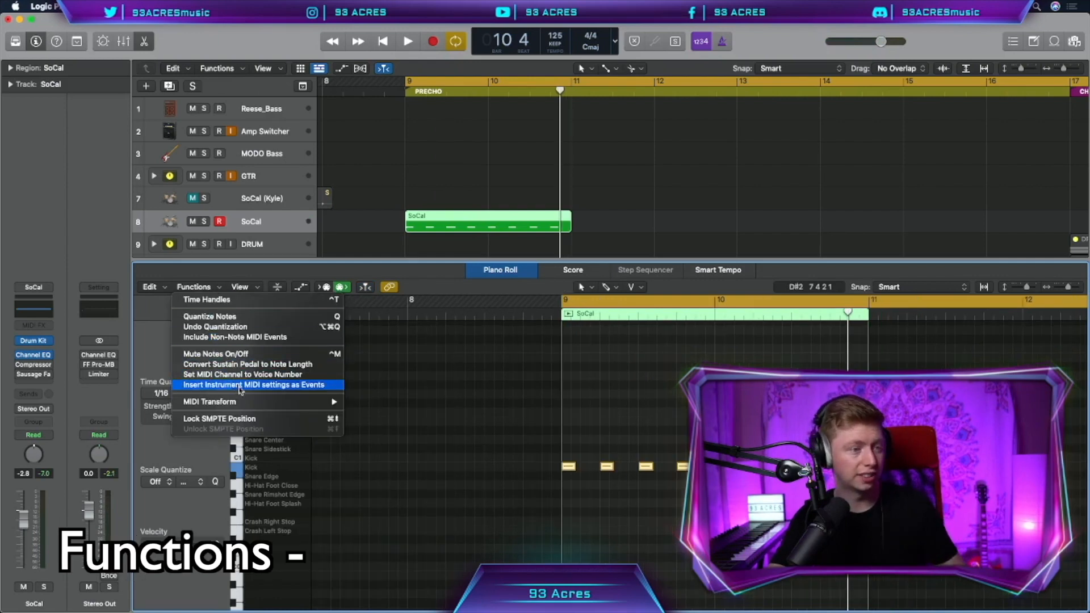
{"action": "mouse_move", "coordinate": [318, 399]}
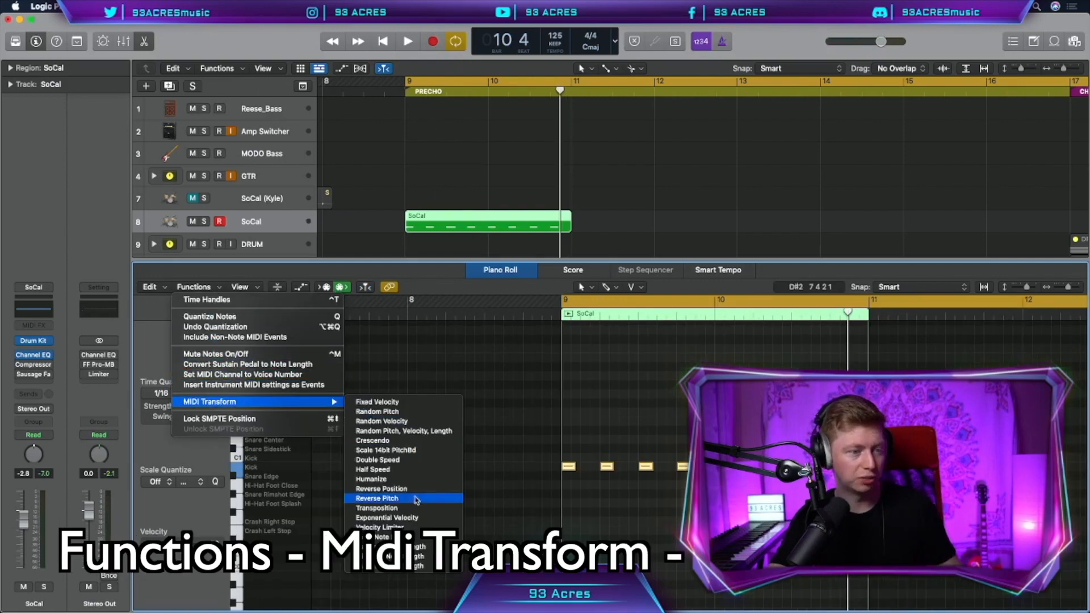
{"action": "left_click", "coordinate": [397, 527]}
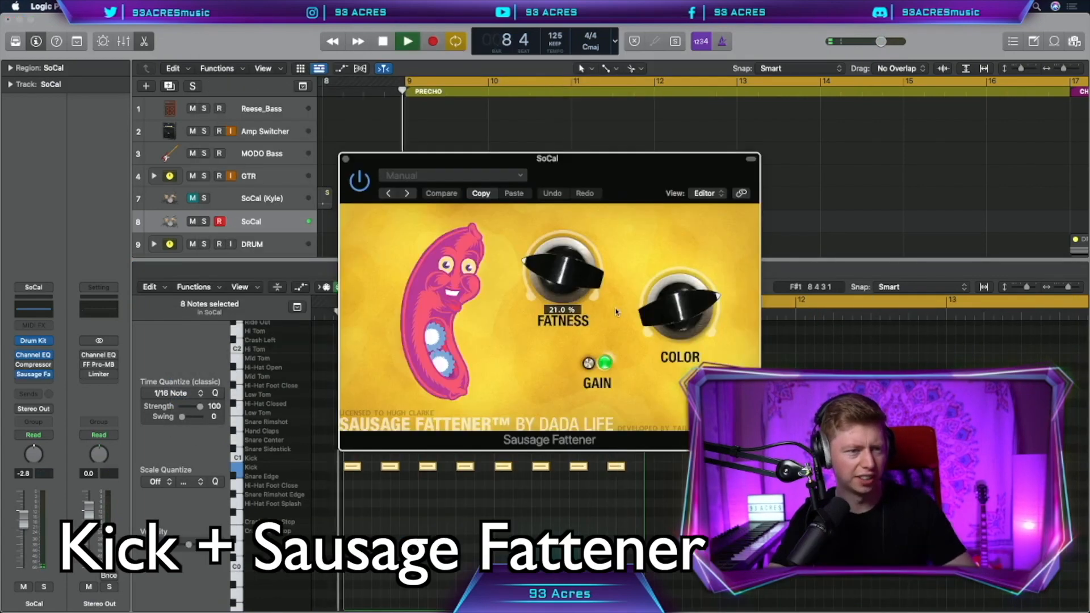
Turn Sausage Fattener fatness down to 19%, move Sub Bass up the list and colour-code the tracks
{"action": "left_click_drag", "start_coordinate": [532, 218], "coordinate": [530, 259]}
{"action": "key", "text": "space"}
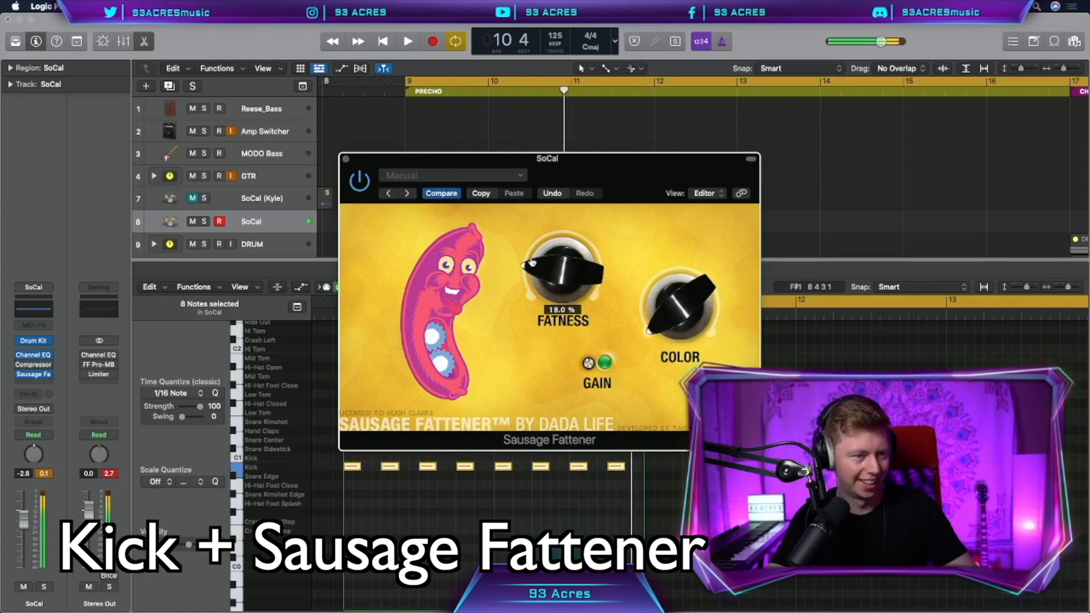
{"action": "left_click", "coordinate": [345, 161]}
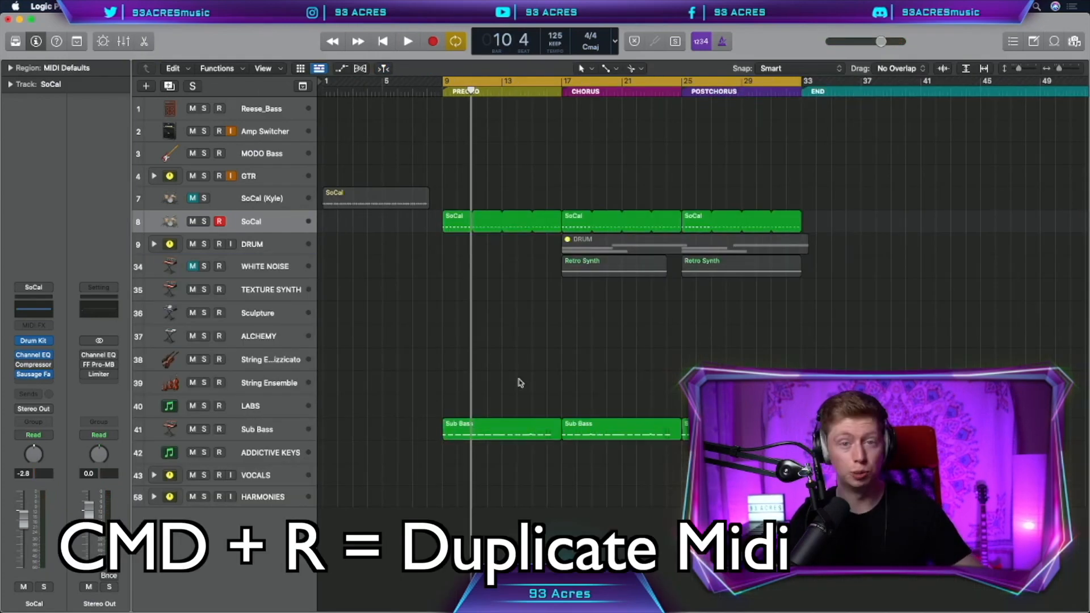
{"action": "left_click_drag", "start_coordinate": [261, 425], "coordinate": [256, 222]}
{"action": "key", "text": "alt+c"}
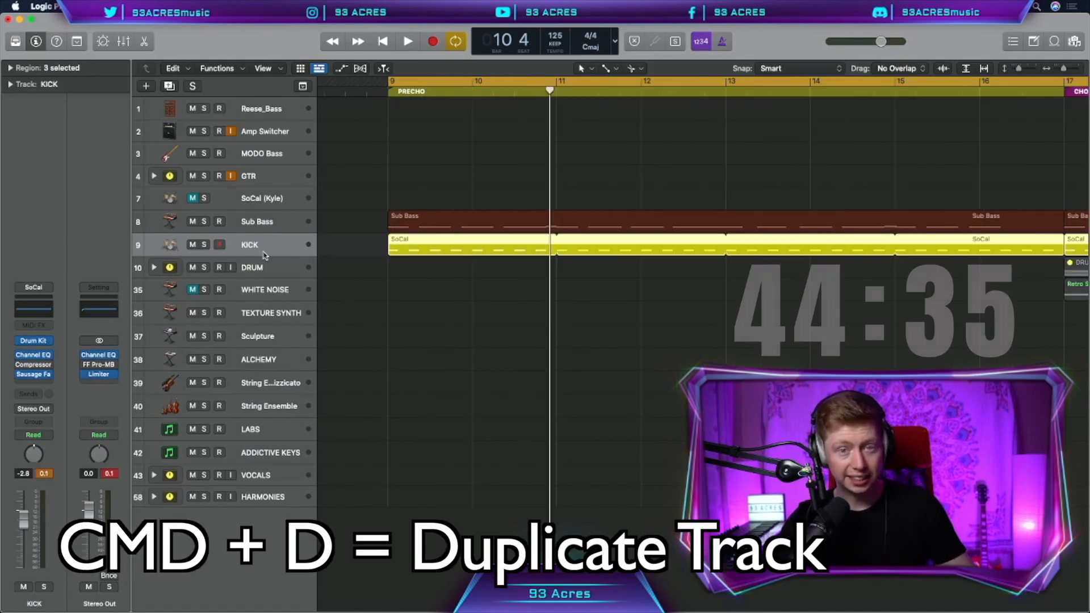
Duplicate the KICK track, load Battery 4 in stereo and put Clap Answer on the first pad
{"action": "key", "text": "super+d"}
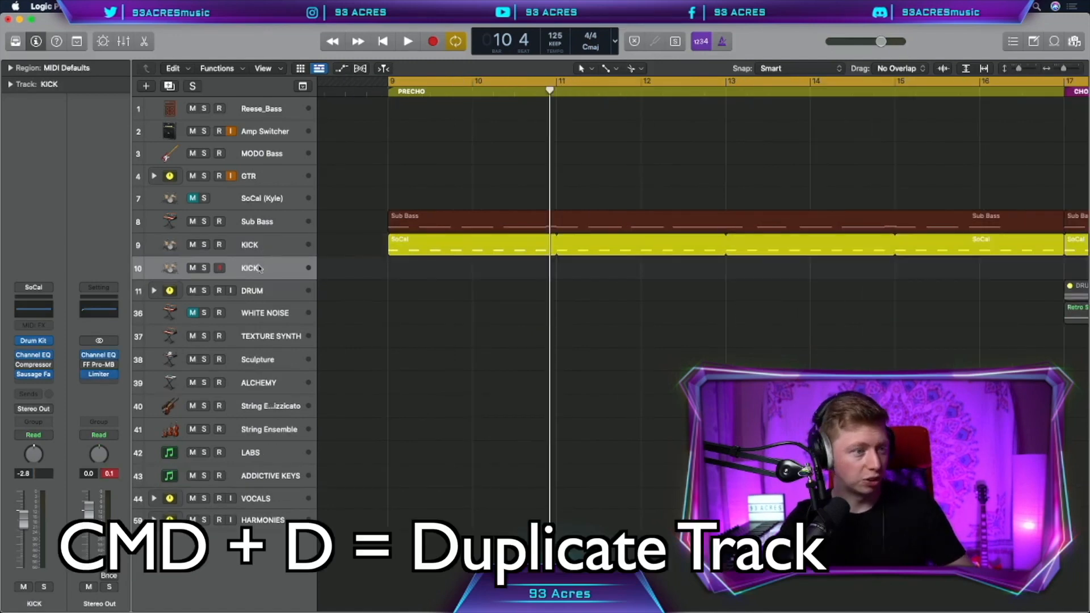
{"action": "left_click", "coordinate": [33, 341]}
{"action": "mouse_move", "coordinate": [346, 555]}
{"action": "left_click", "coordinate": [431, 545]}
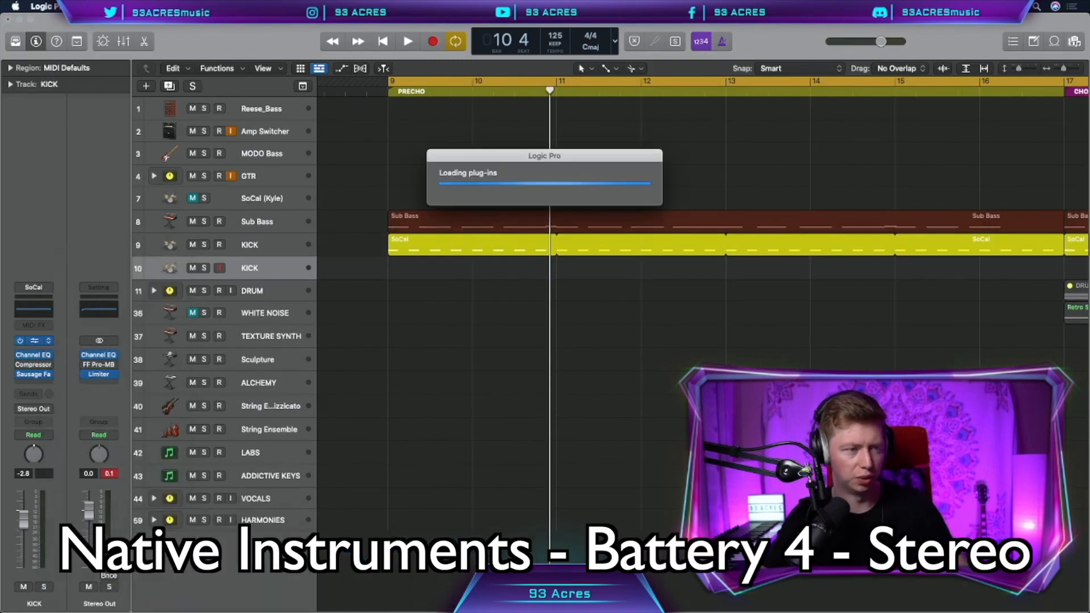
{"action": "left_click", "coordinate": [419, 396]}
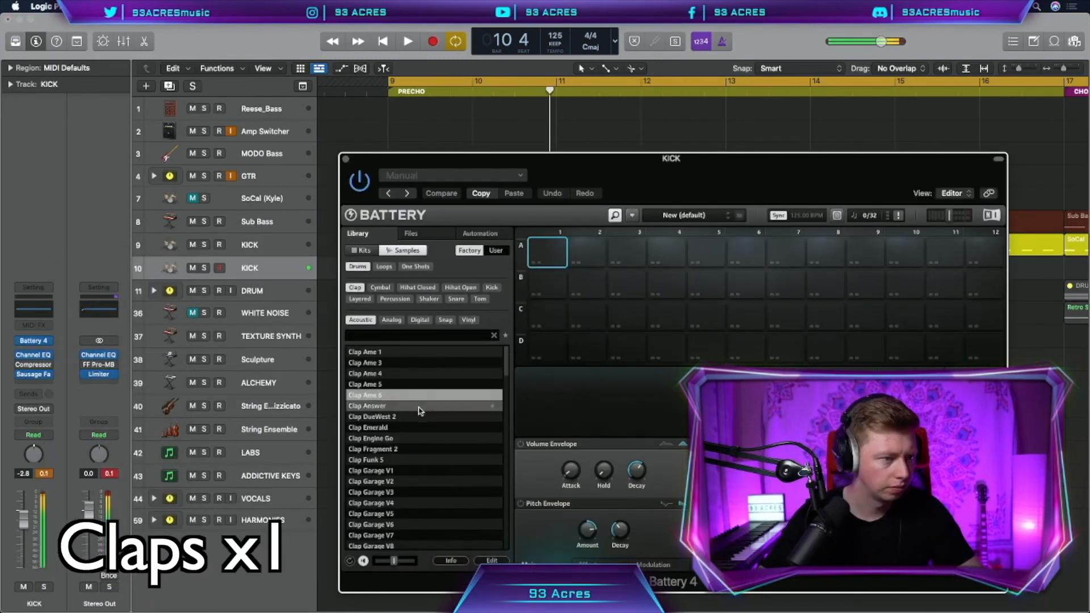
{"action": "double_click", "coordinate": [418, 406]}
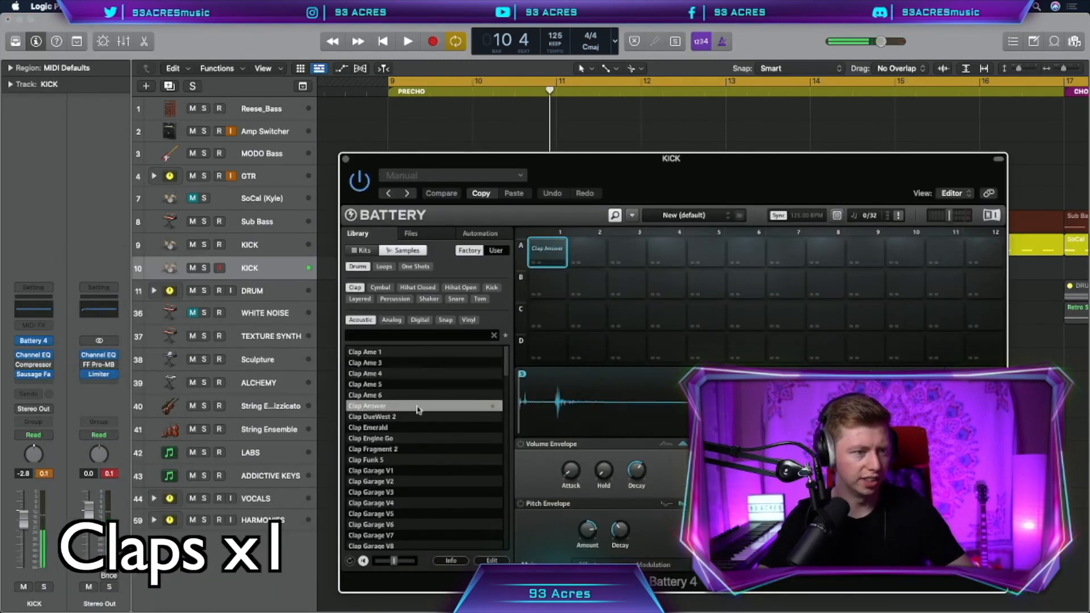
Place Clap Rnb 3 on pad A5, audition pads A5 and A6, and record the clap part
{"action": "left_click", "coordinate": [413, 428]}
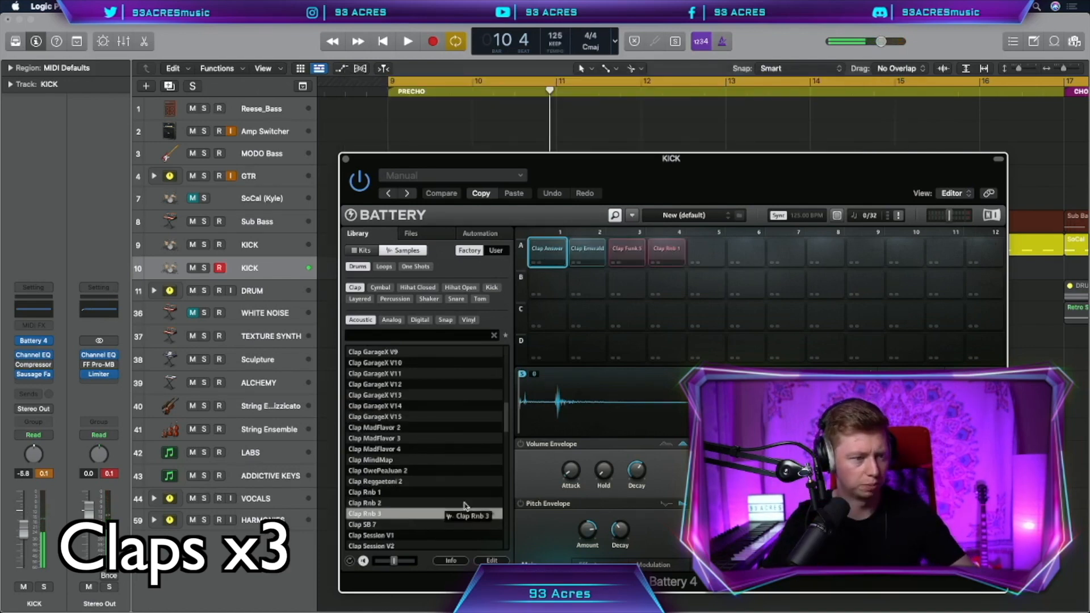
{"action": "left_click_drag", "start_coordinate": [429, 513], "coordinate": [698, 257]}
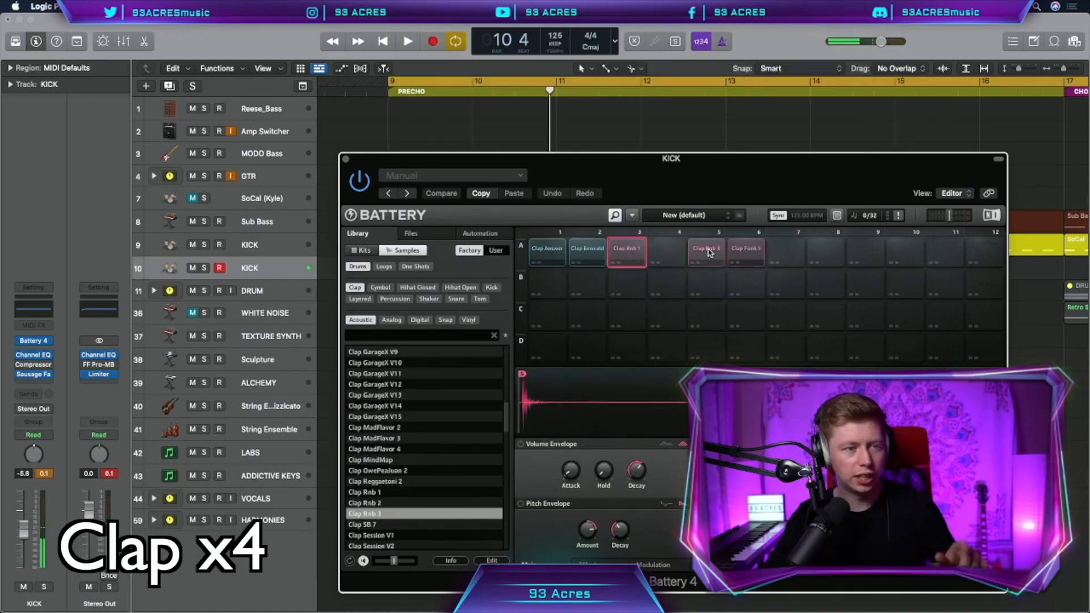
{"action": "left_click", "coordinate": [708, 255]}
{"action": "left_click", "coordinate": [734, 256]}
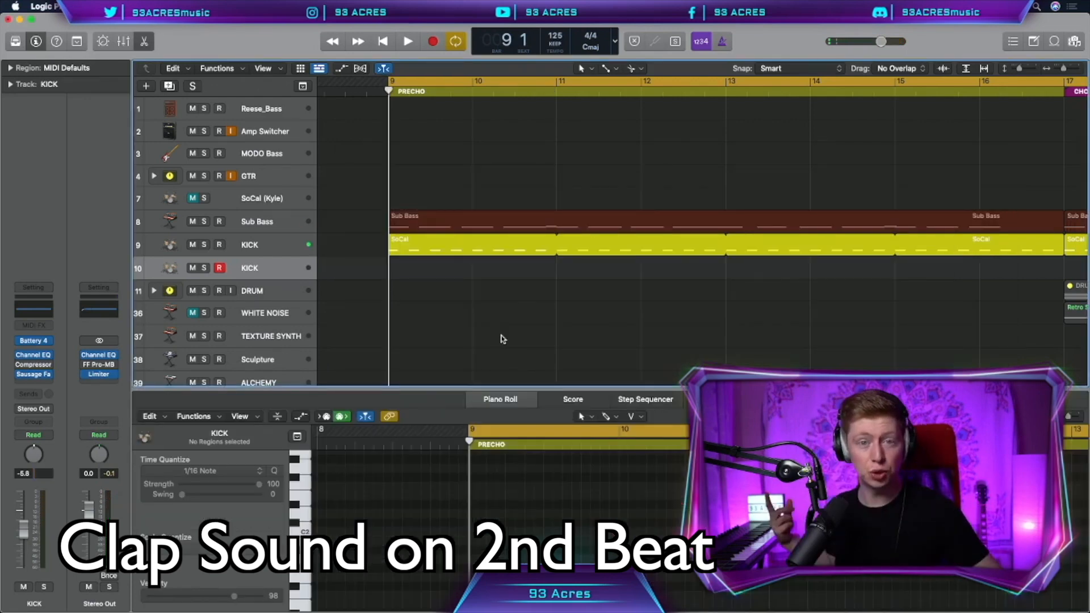
{"action": "key", "text": "r"}
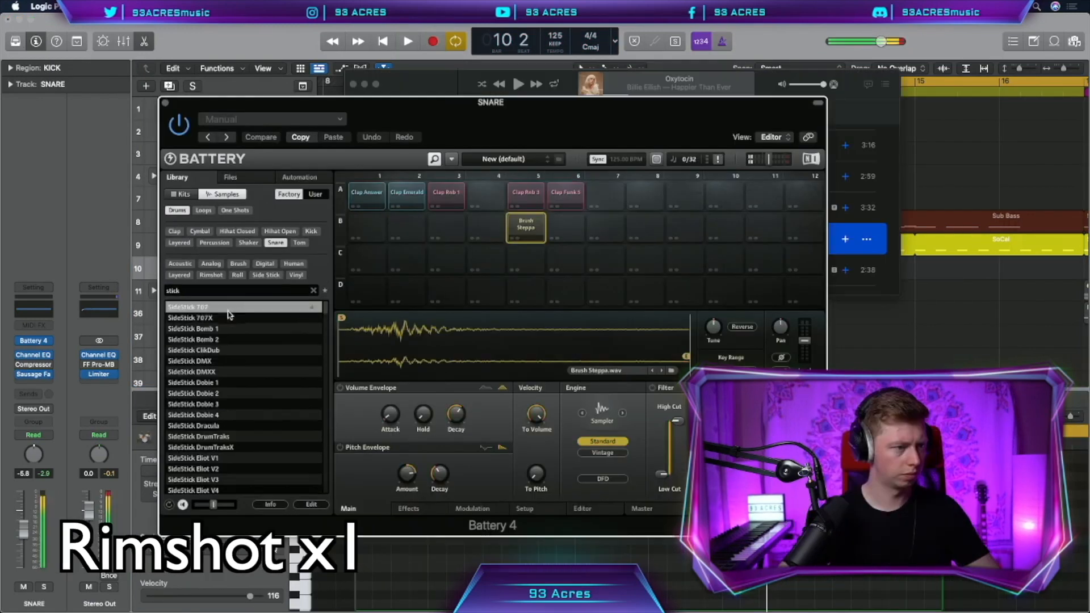
Add the SideStick 707 and Clap Funk 4 samples to empty pads in the kit
{"action": "left_click_drag", "start_coordinate": [227, 307], "coordinate": [557, 239]}
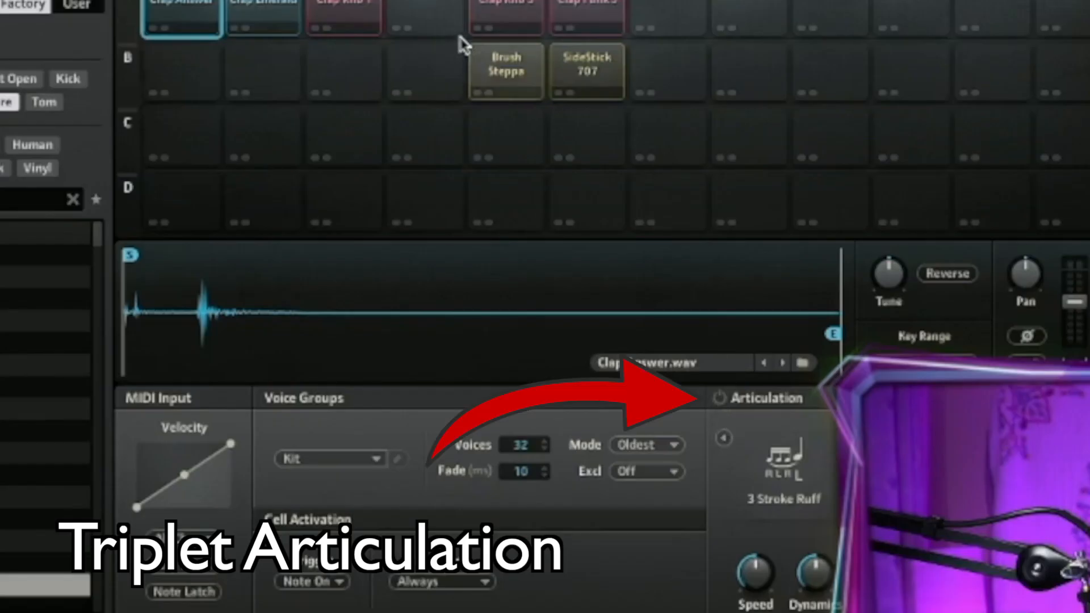
{"action": "left_click", "coordinate": [566, 228]}
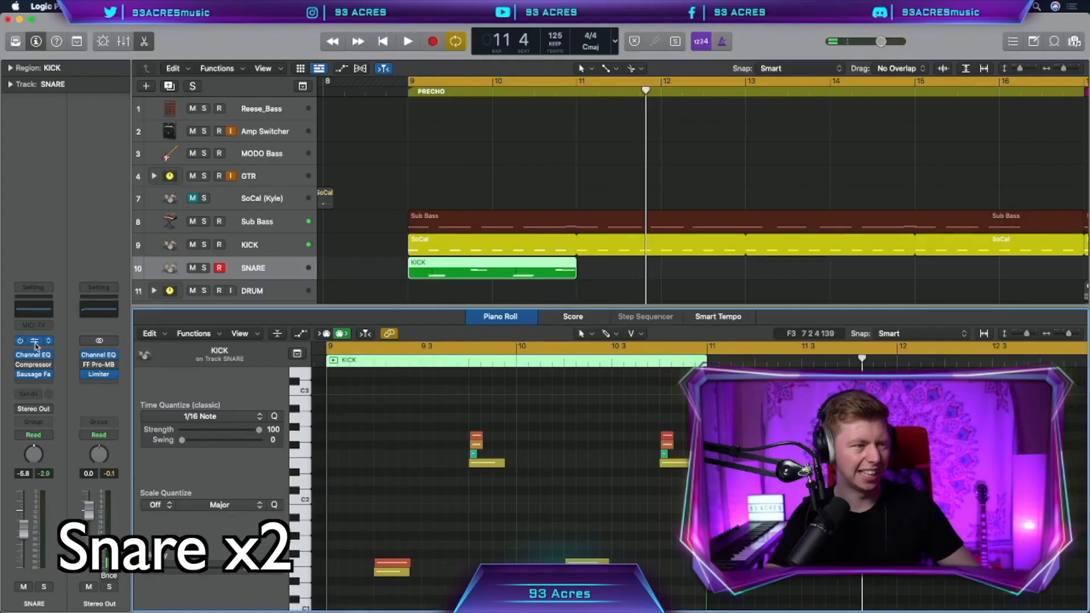
{"action": "left_click", "coordinate": [33, 341]}
{"action": "left_click_drag", "start_coordinate": [156, 320], "coordinate": [560, 146]}
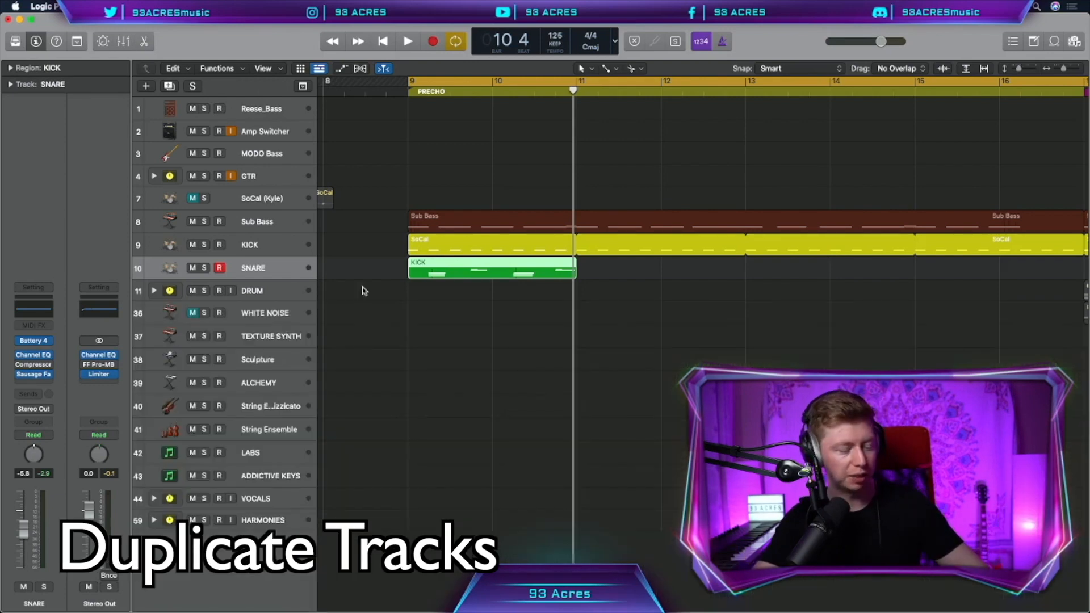
Duplicate the SNARE track, copy its drum region over and delete the lower notes
{"action": "key", "text": "super+d"}
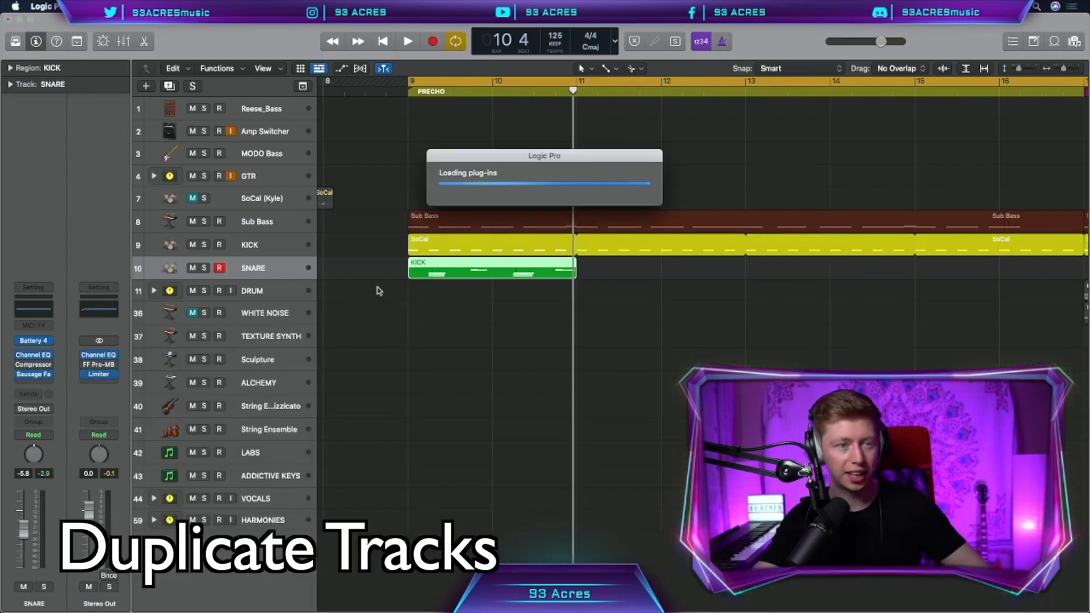
{"action": "left_click_drag", "start_coordinate": [451, 268], "coordinate": [450, 289]}
{"action": "double_click", "coordinate": [450, 289]}
{"action": "left_click_drag", "start_coordinate": [588, 559], "coordinate": [341, 474]}
{"action": "key", "text": "Delete"}
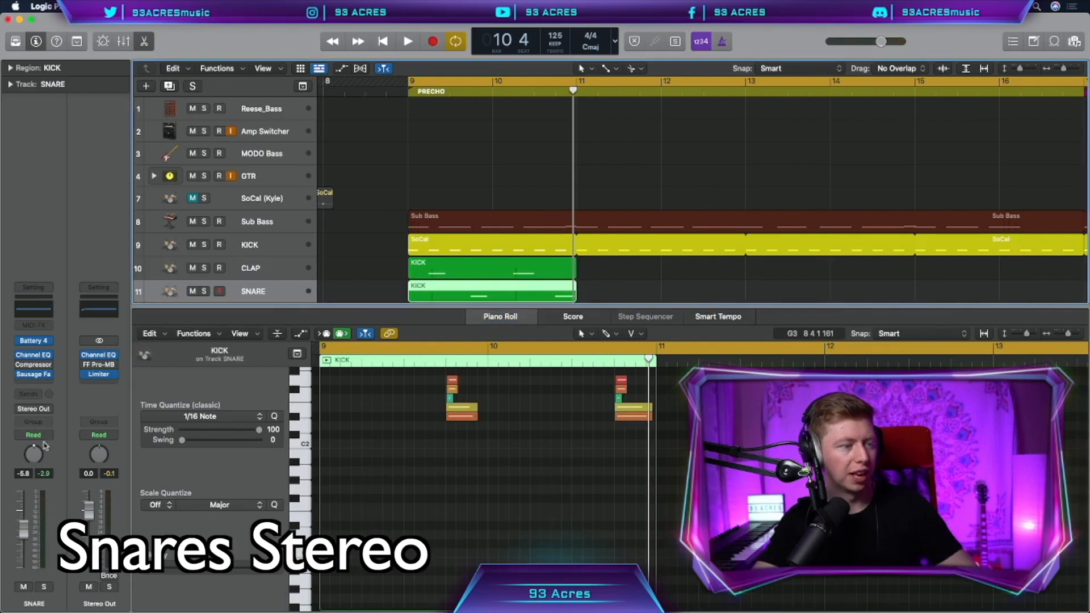
Repeat the CLAP and SNARE drum regions out to bar 33
{"action": "left_click", "coordinate": [264, 267]}
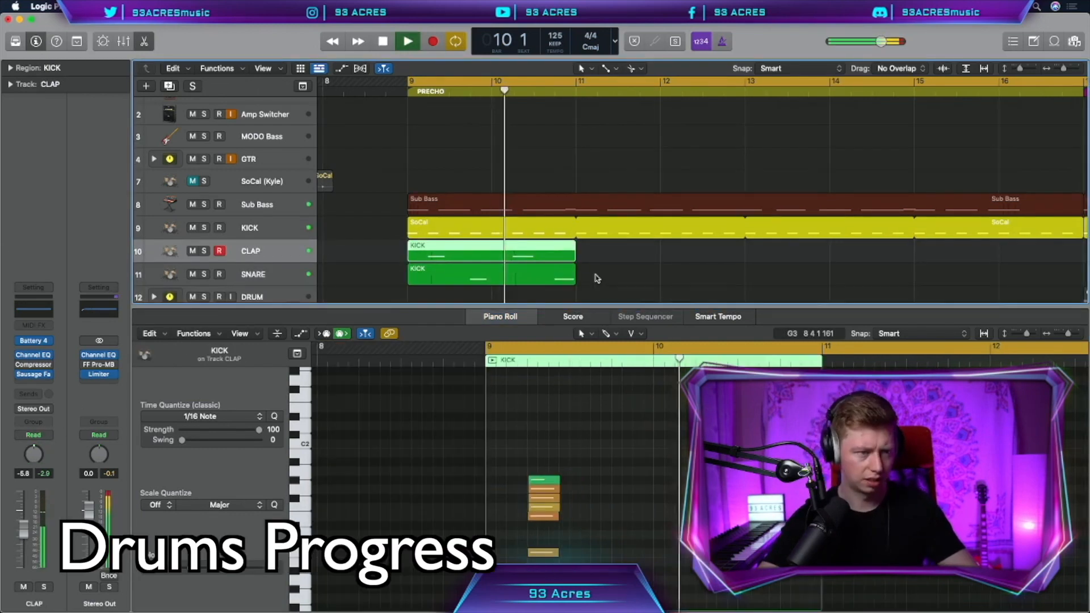
{"action": "key", "text": "super+r"}
{"action": "key", "text": "super+r"}
{"action": "key", "text": "super+r"}
{"action": "key", "text": "super+r"}
{"action": "key", "text": "super+r"}
{"action": "key", "text": "super+r"}
{"action": "key", "text": "super+r"}
{"action": "key", "text": "super+r"}
{"action": "key", "text": "super+r"}
{"action": "key", "text": "super+r"}
{"action": "key", "text": "super+r"}
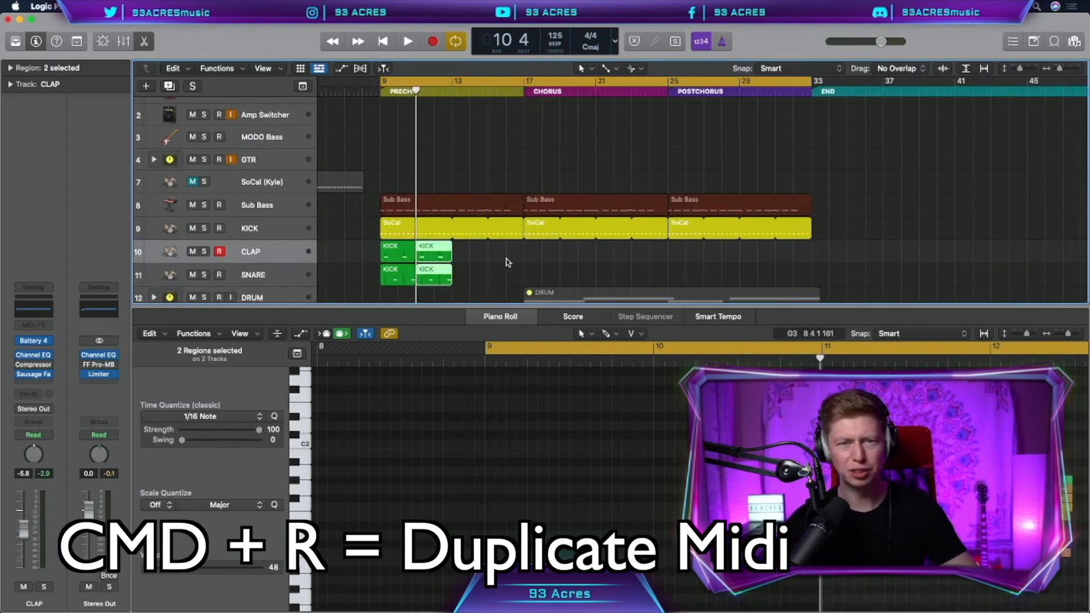
{"action": "left_click", "coordinate": [887, 260]}
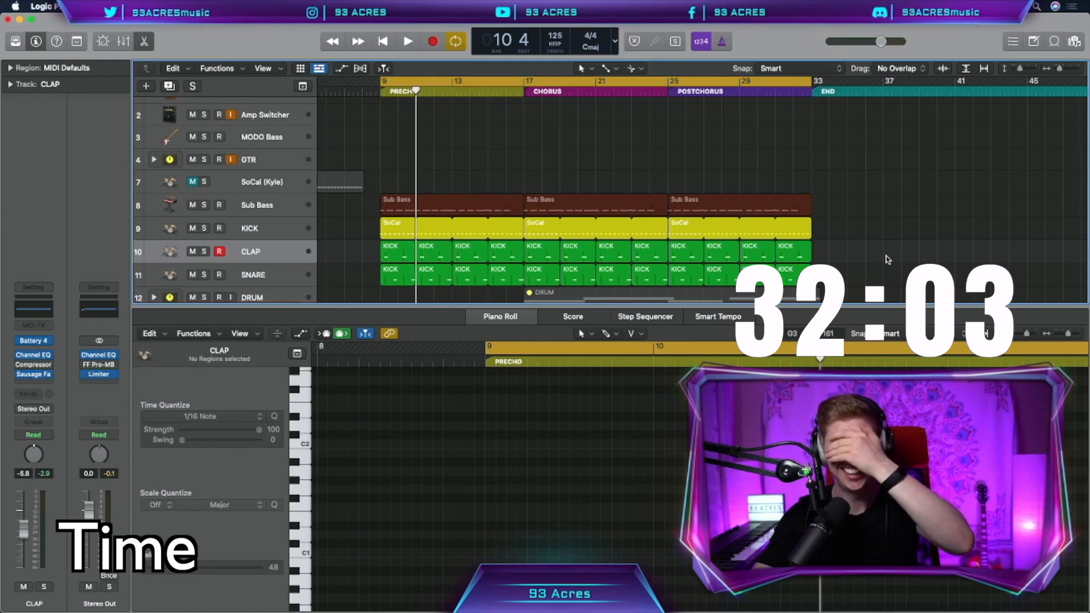
{"action": "scroll", "coordinate": [892, 256], "scroll_direction": "down", "scroll_amount": 2}
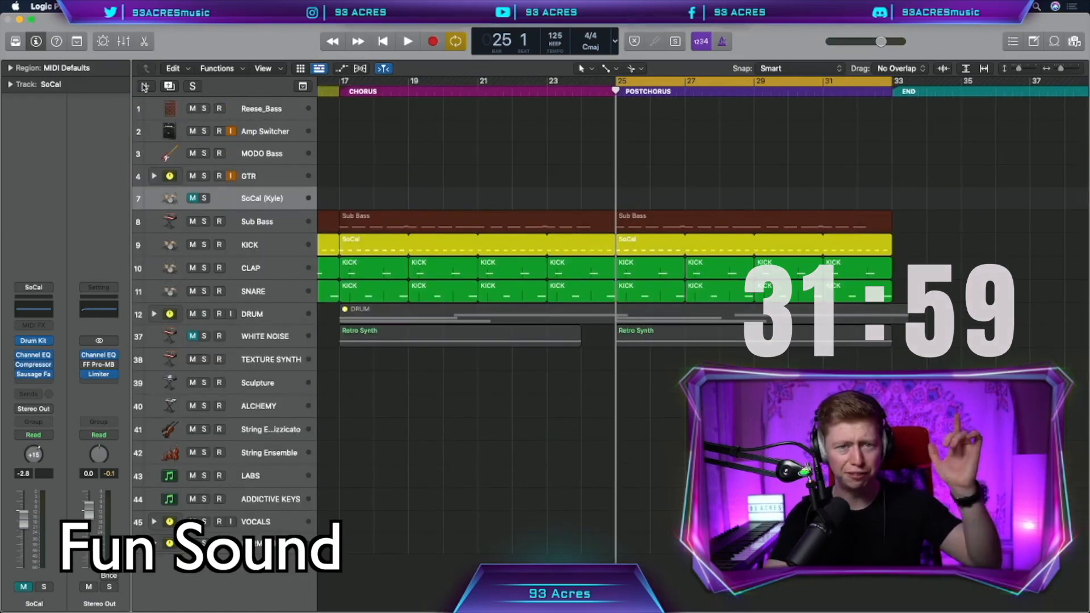
Create a synth track with Decapitator and FilterFreak 2 using the Distorted 16ths A preset
{"action": "key", "text": "alt+super+n"}
{"action": "left_click", "coordinate": [726, 185]}
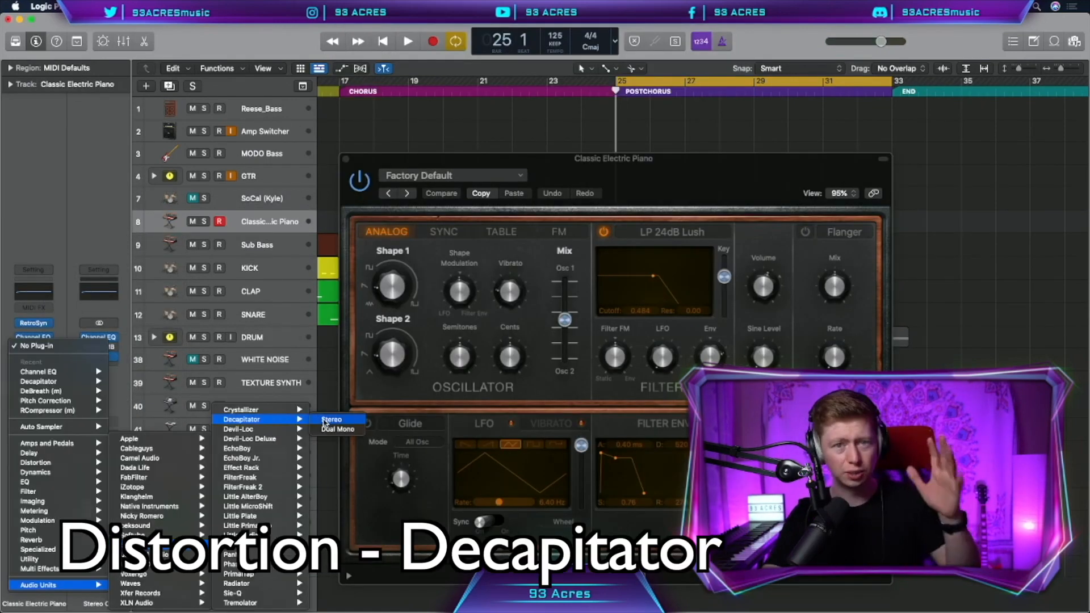
{"action": "left_click", "coordinate": [332, 419]}
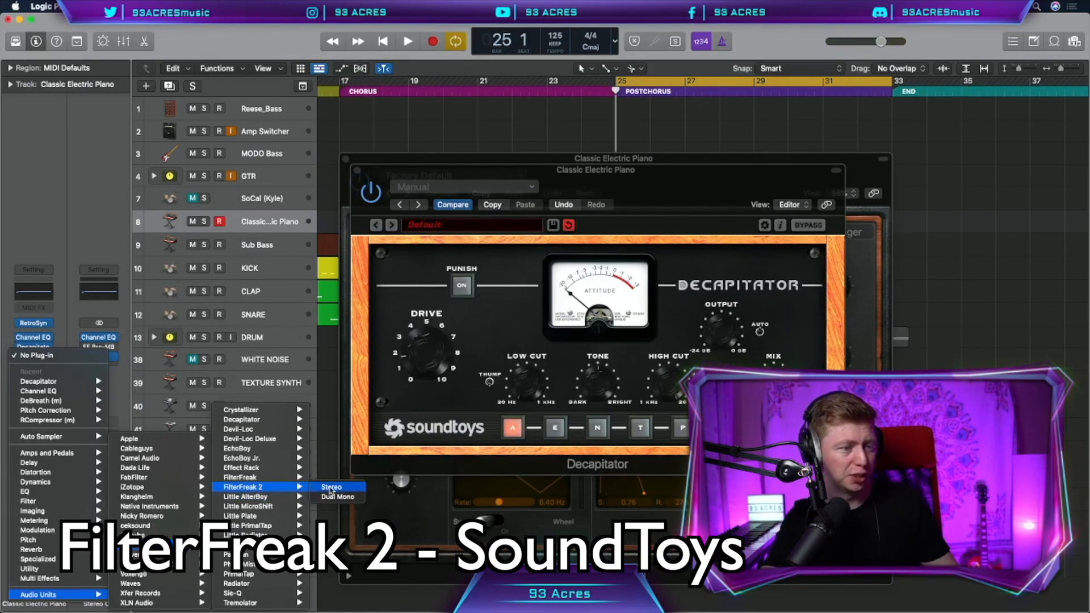
{"action": "left_click", "coordinate": [331, 487]}
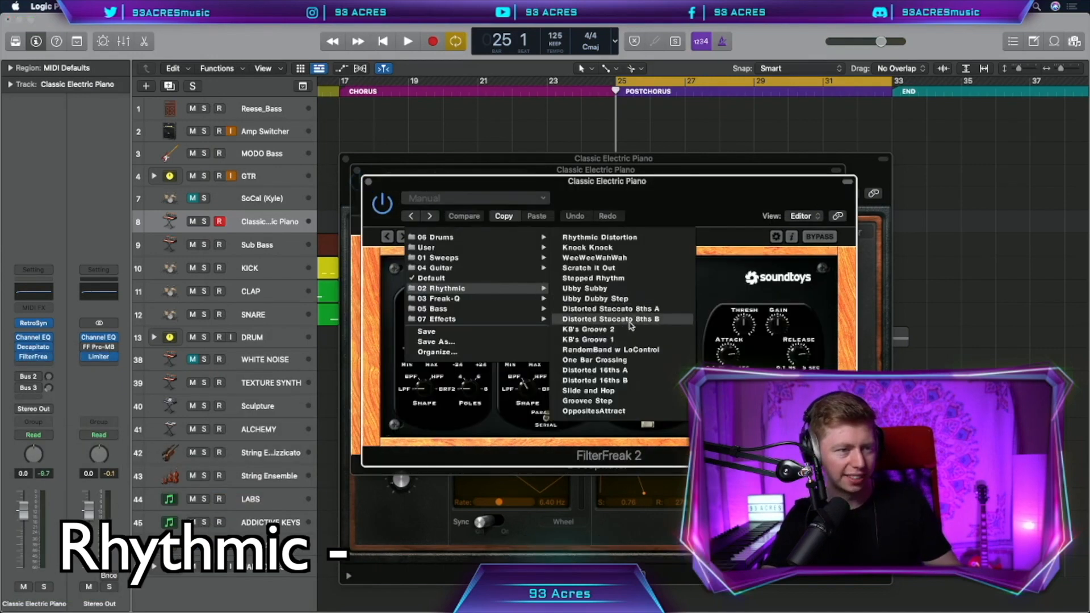
{"action": "left_click", "coordinate": [595, 370]}
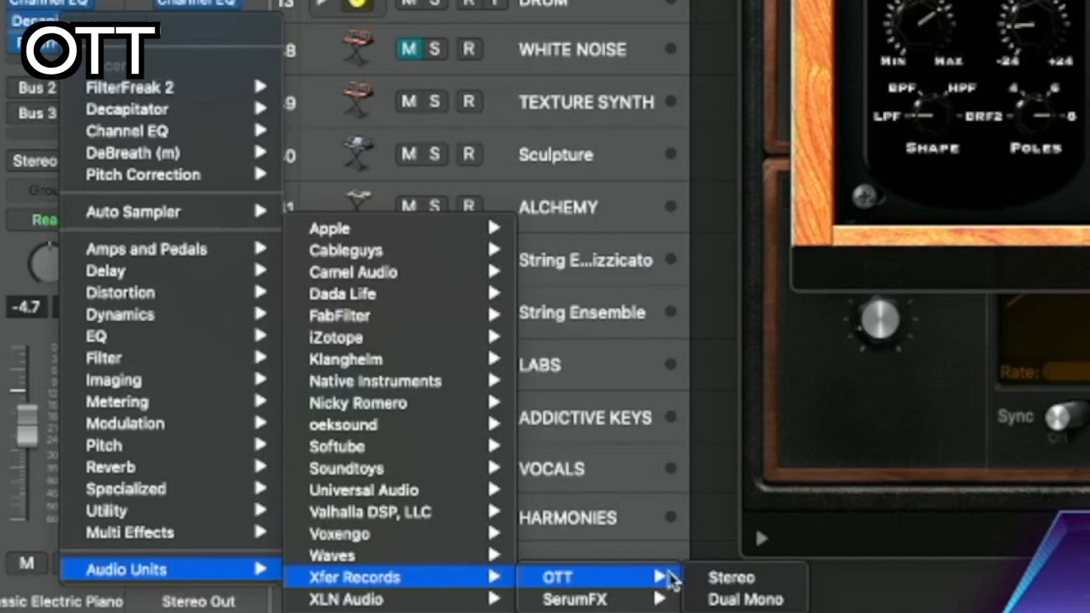
Add OTT and soothe2 to the synth, lowering soothe2's depth to 8.6
{"action": "left_click", "coordinate": [732, 577]}
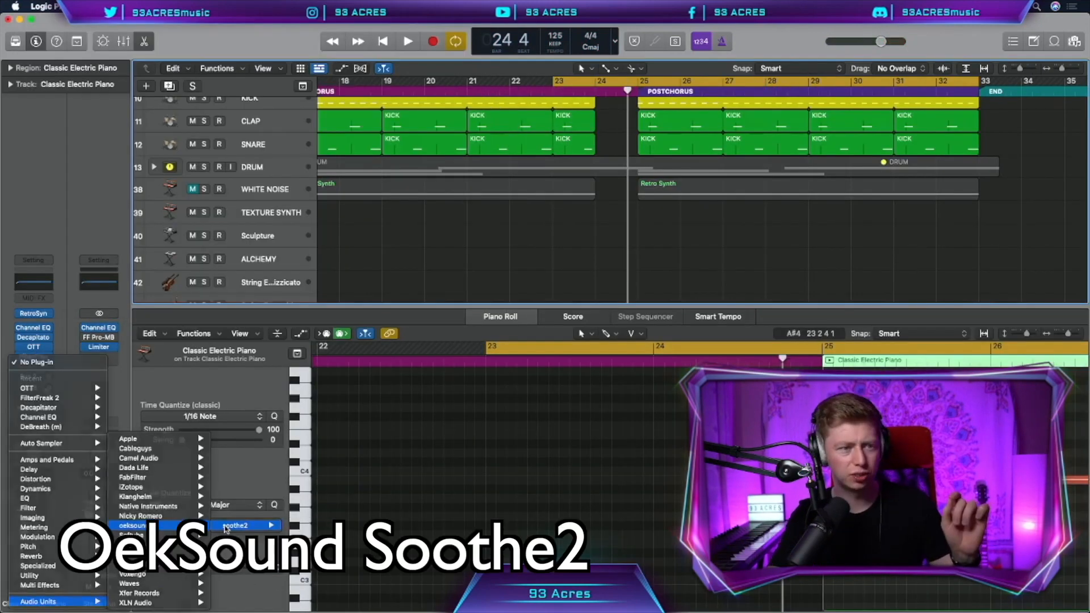
{"action": "left_click", "coordinate": [234, 526]}
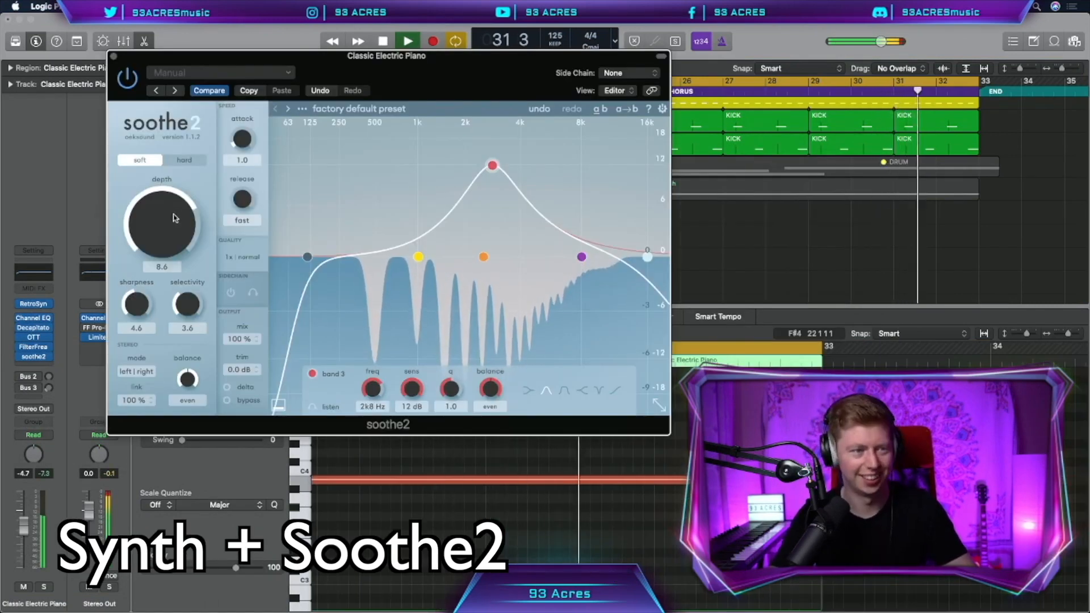
{"action": "left_click_drag", "start_coordinate": [175, 218], "coordinate": [175, 219]}
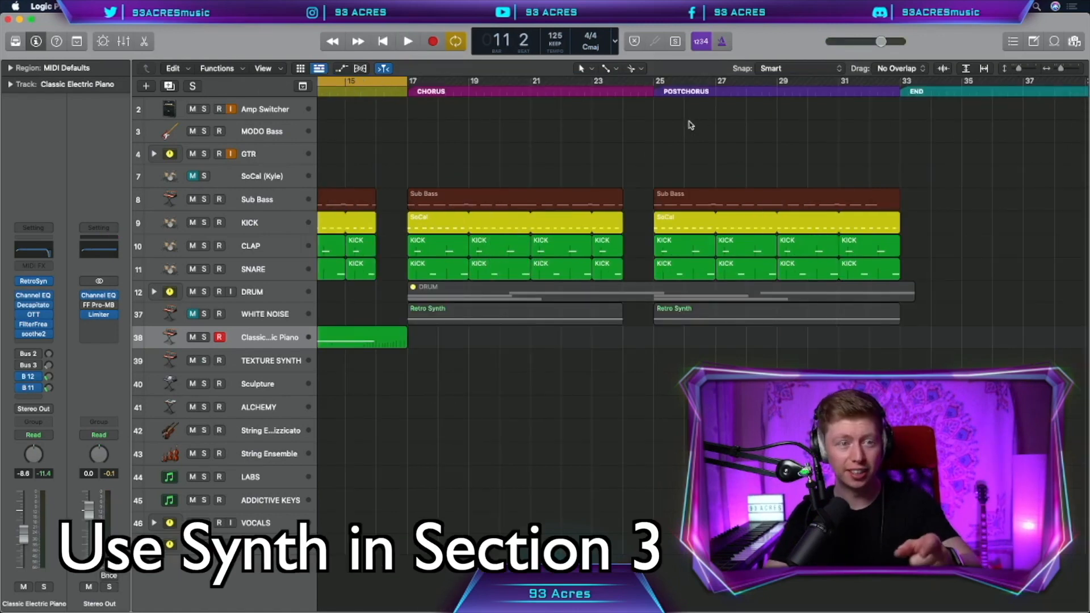
Place the Classic Electric Piano part in the postchorus from bar 25 and raise one note a fourth
{"action": "scroll", "coordinate": [690, 125], "scroll_direction": "left", "scroll_amount": 5}
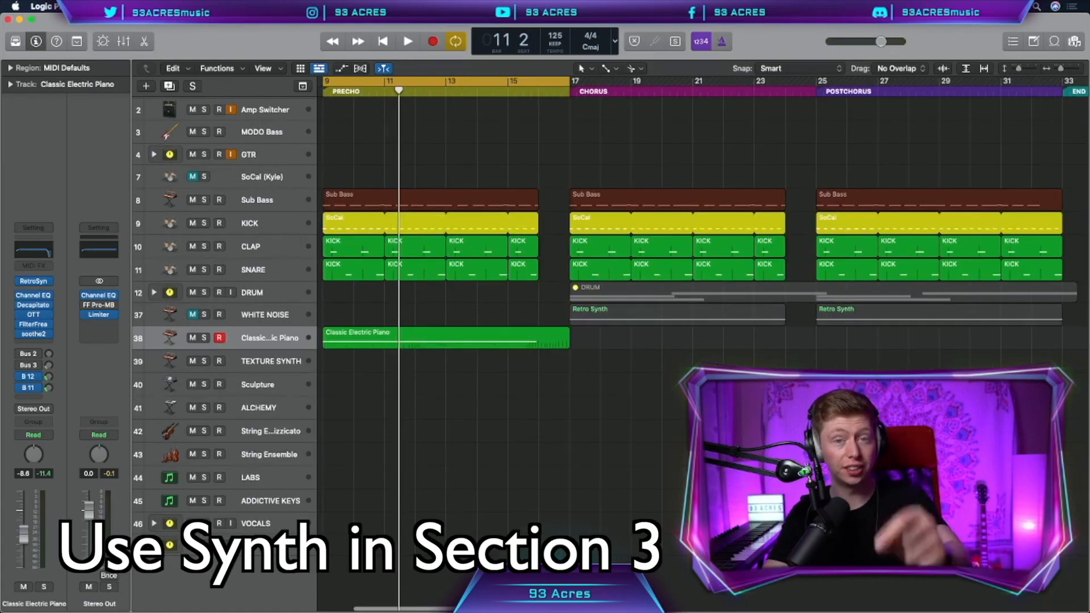
{"action": "left_click_drag", "start_coordinate": [682, 480], "coordinate": [683, 435]}
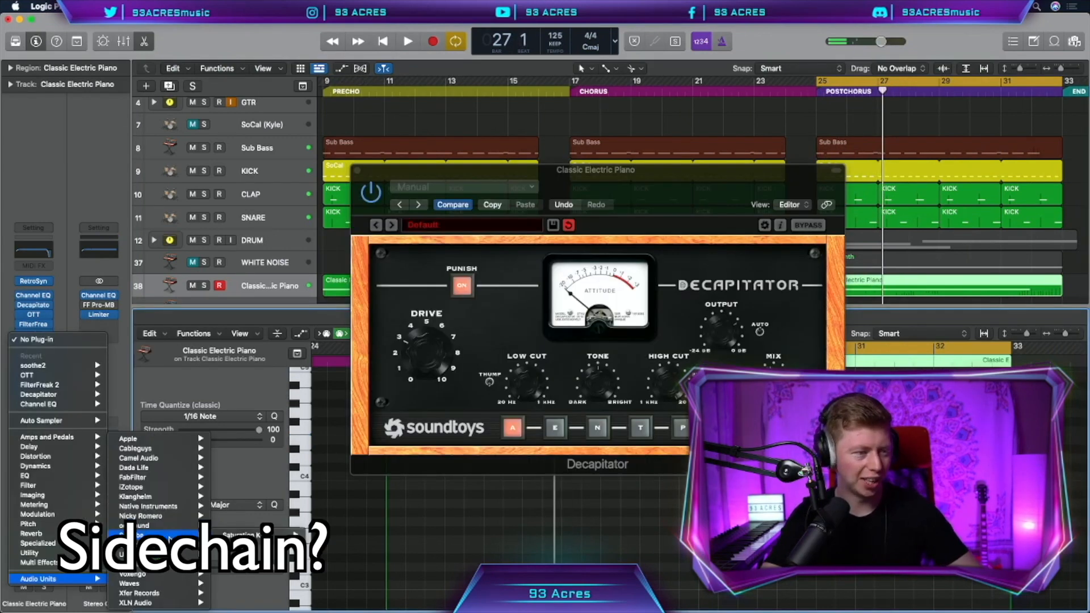
{"action": "mouse_move", "coordinate": [170, 545]}
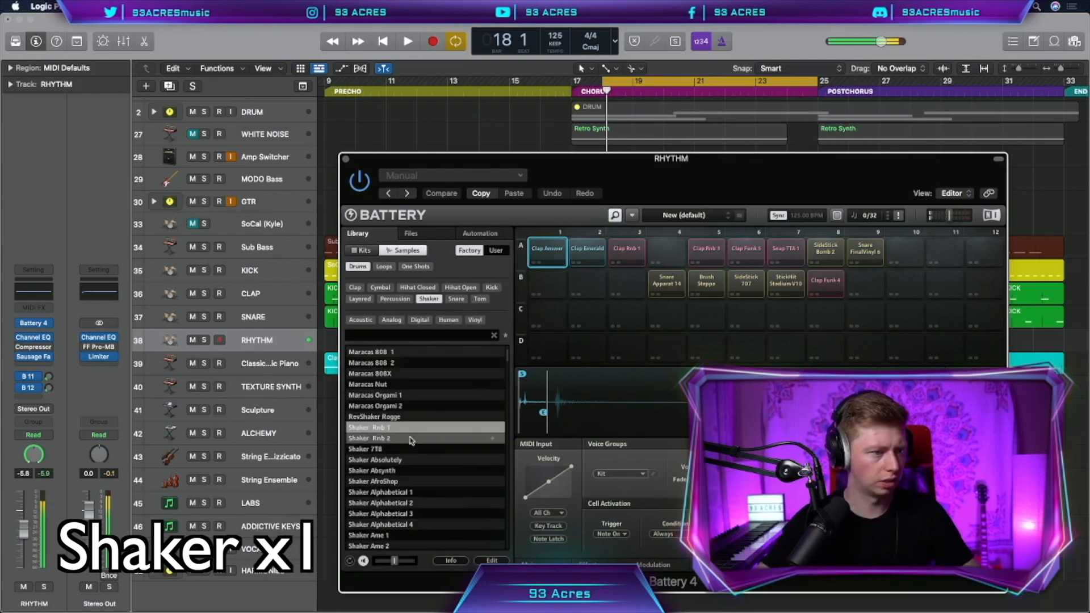
Load Shaker Rnb 1 and Shaker Rnb 2 onto Battery pads and quantize the recorded shaker notes
{"action": "left_click_drag", "start_coordinate": [369, 427], "coordinate": [547, 313]}
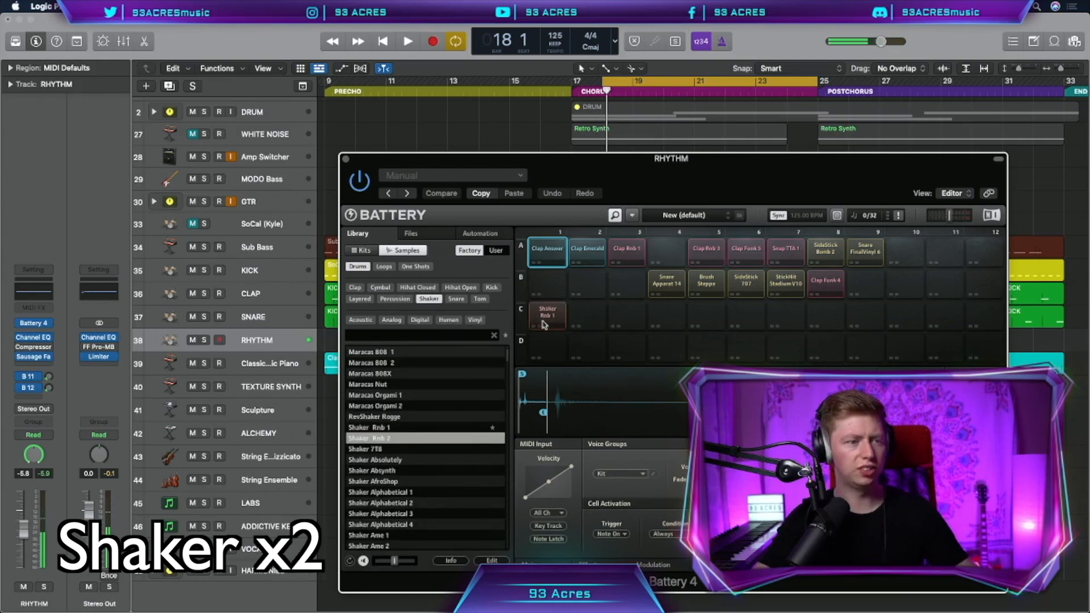
{"action": "left_click_drag", "start_coordinate": [400, 433], "coordinate": [575, 330]}
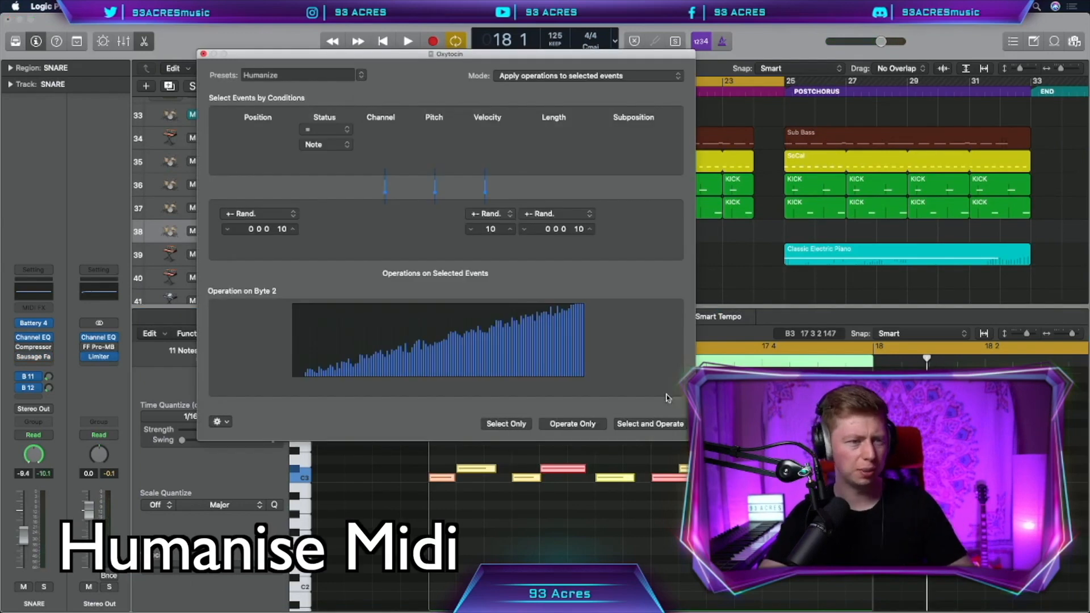
{"action": "left_click", "coordinate": [652, 423]}
{"action": "key", "text": "space"}
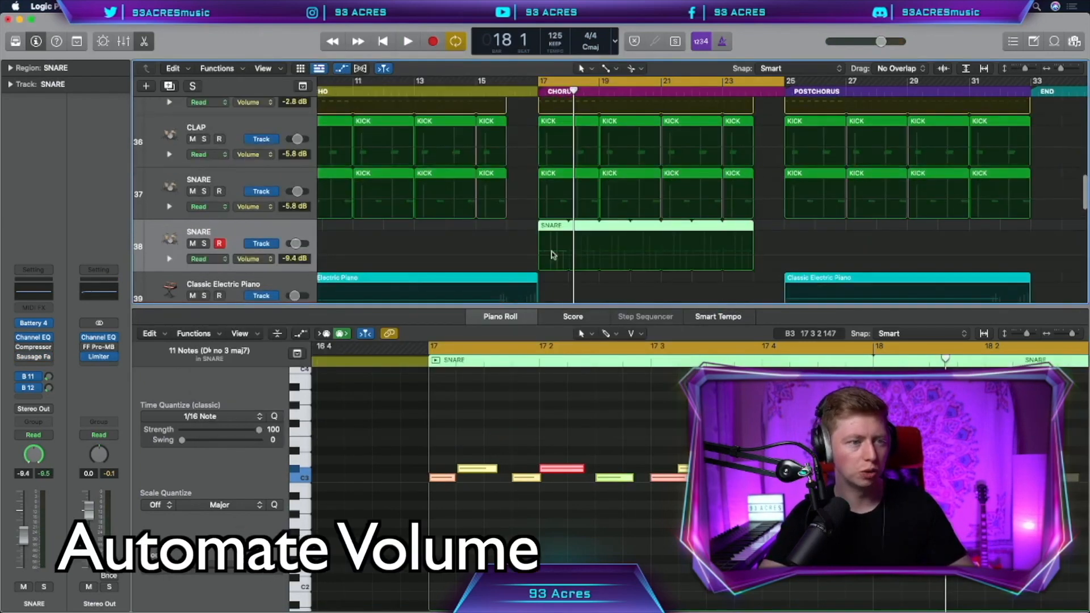
Add shaker volume automation with a point at bar 21 pulled down to -26.6 dB
{"action": "key", "text": "a"}
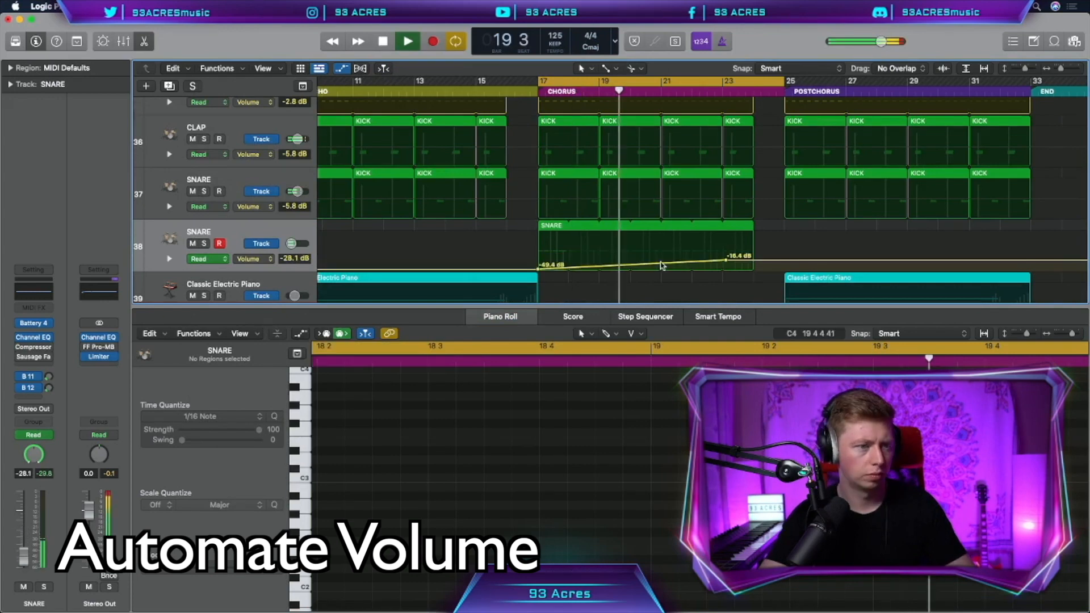
{"action": "left_click", "coordinate": [662, 265]}
{"action": "left_click_drag", "start_coordinate": [661, 264], "coordinate": [661, 265]}
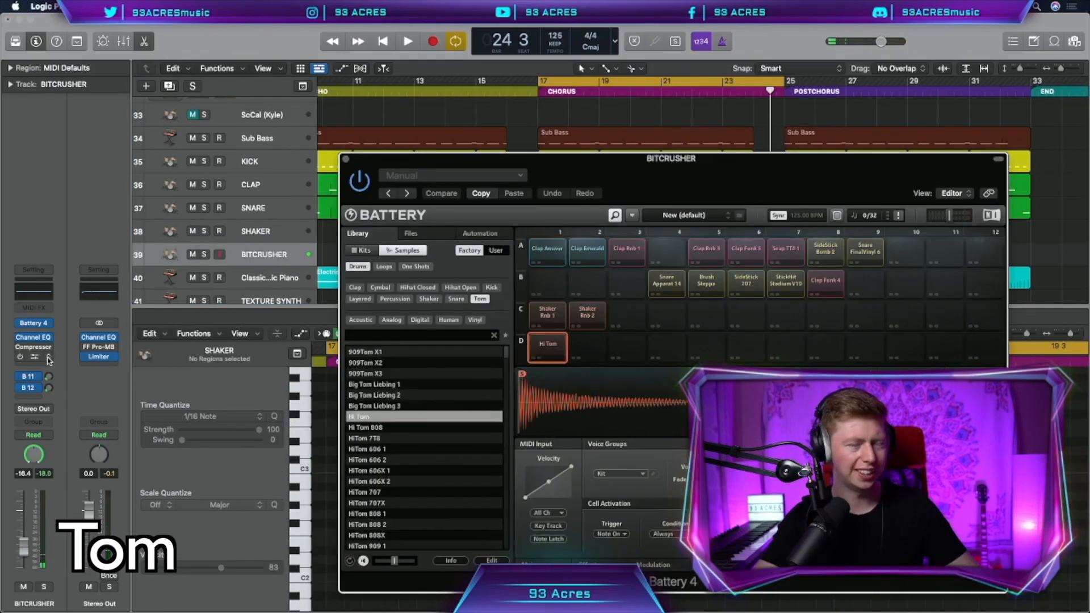
Insert Bitcrusher on the tom track and record the BITCRUSHER part over bars 21–24
{"action": "left_click", "coordinate": [48, 359]}
{"action": "mouse_move", "coordinate": [71, 481]}
{"action": "mouse_move", "coordinate": [176, 480]}
{"action": "left_click", "coordinate": [250, 485]}
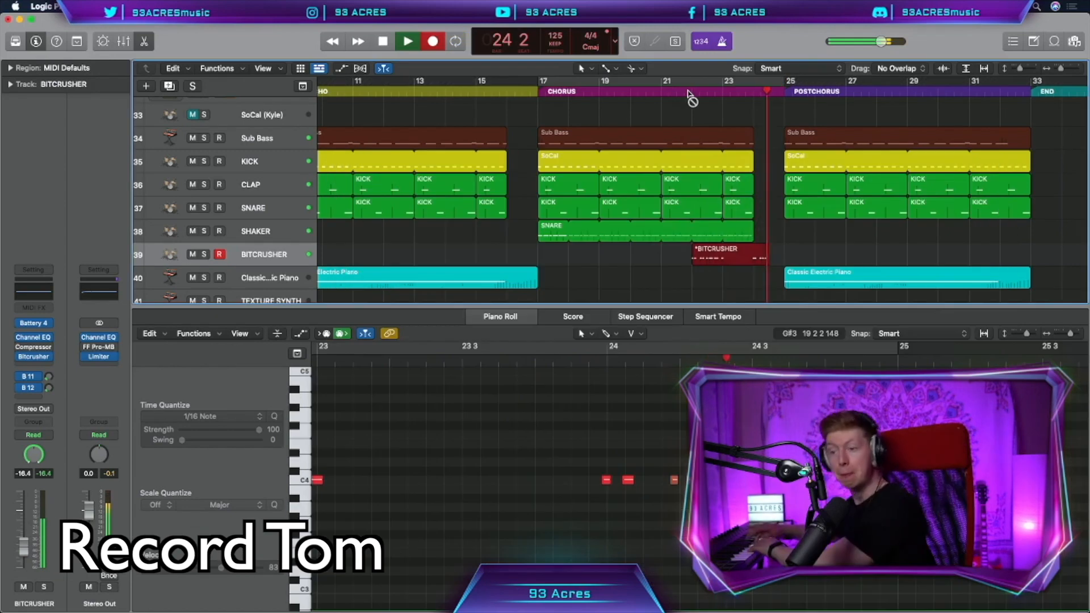
{"action": "key", "text": "space"}
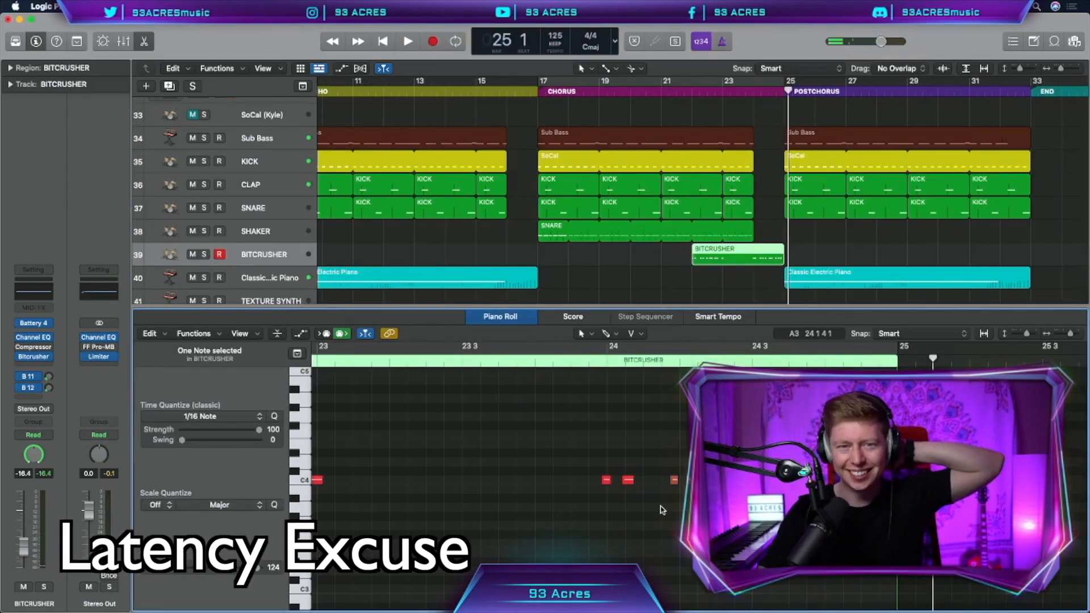
{"action": "scroll", "coordinate": [667, 505], "scroll_direction": "left", "scroll_amount": 8}
{"action": "left_click_drag", "start_coordinate": [666, 505], "coordinate": [353, 440]}
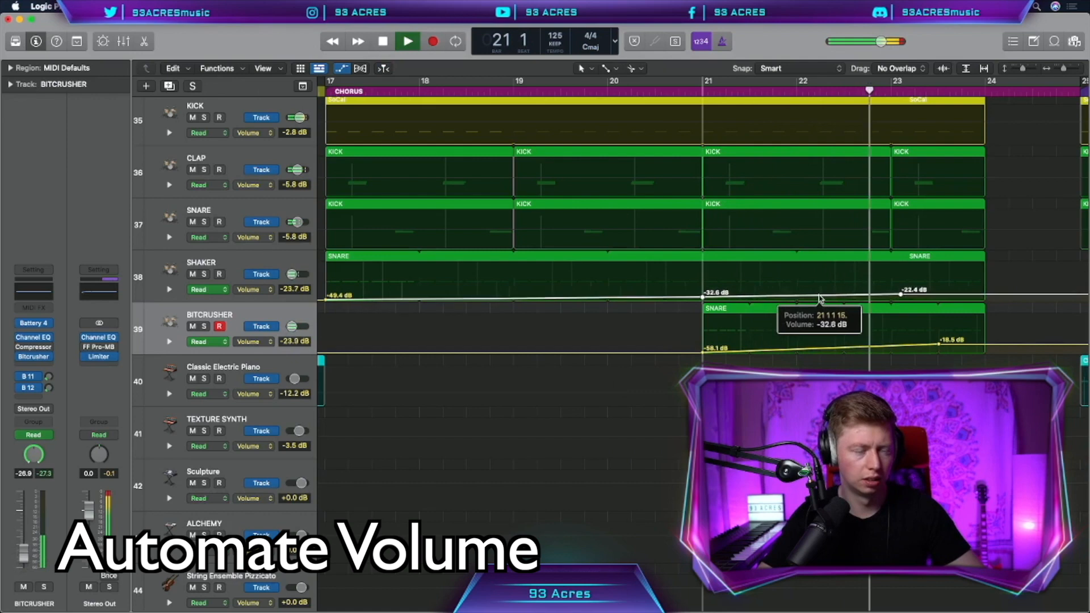
Ramp up the SHAKER volume automation through the chorus and bring up BITCRUSHER's Battery 4
{"action": "left_click_drag", "start_coordinate": [747, 301], "coordinate": [819, 299]}
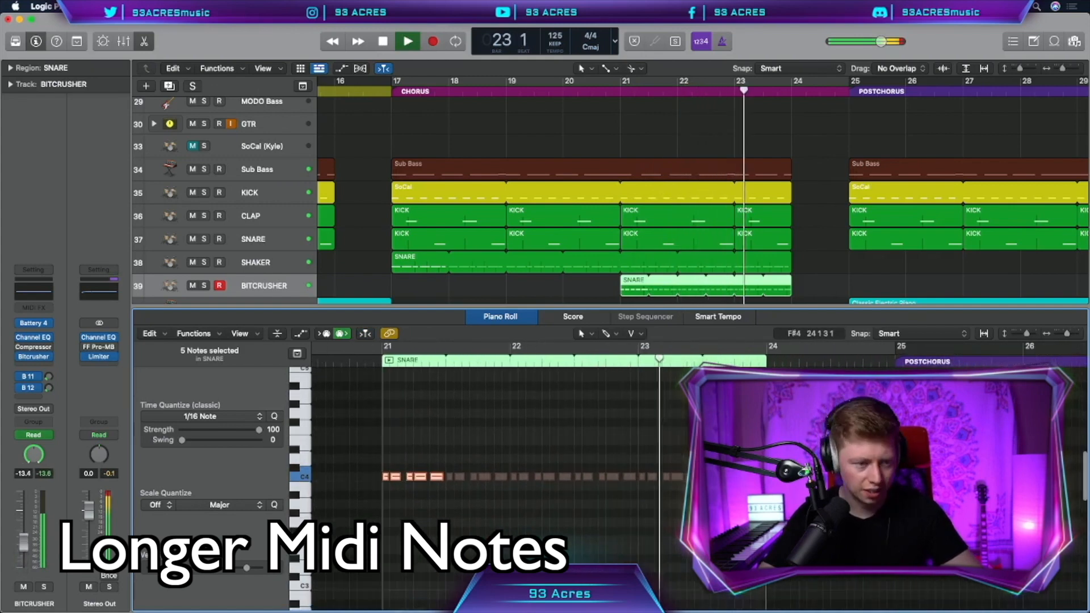
{"action": "key", "text": "space"}
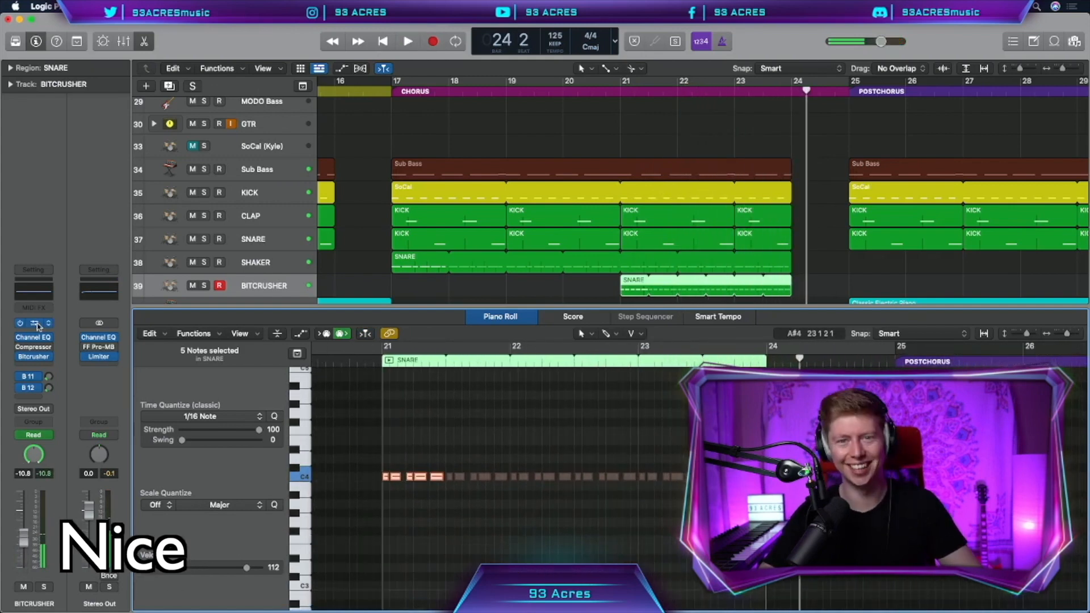
{"action": "key", "text": "v"}
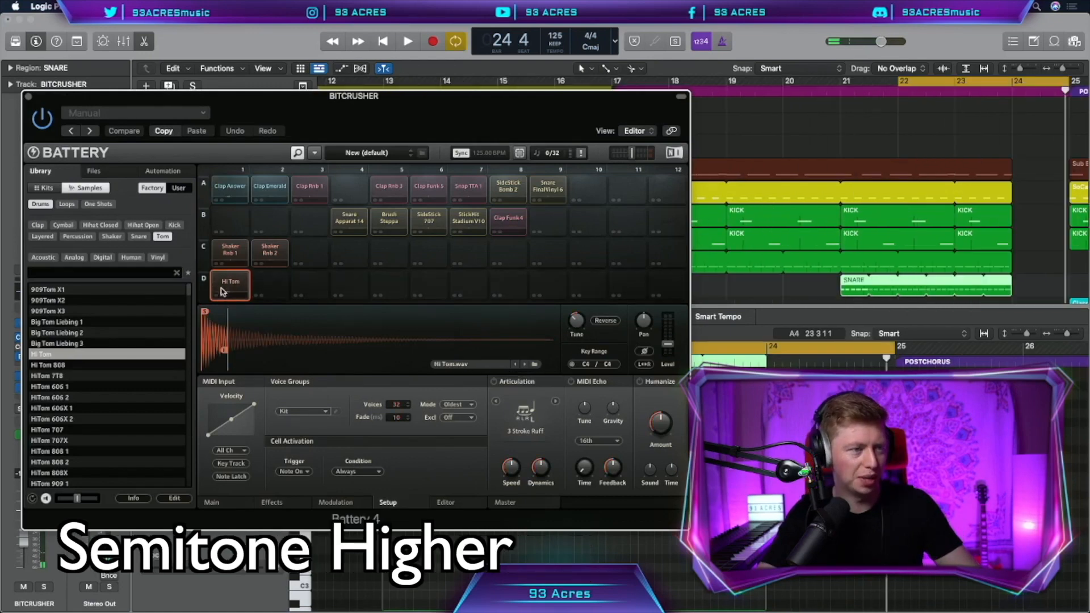
Audition and retune the Hi Tom pad, then lower the end of BITCRUSHER's volume ramp
{"action": "left_click", "coordinate": [223, 292]}
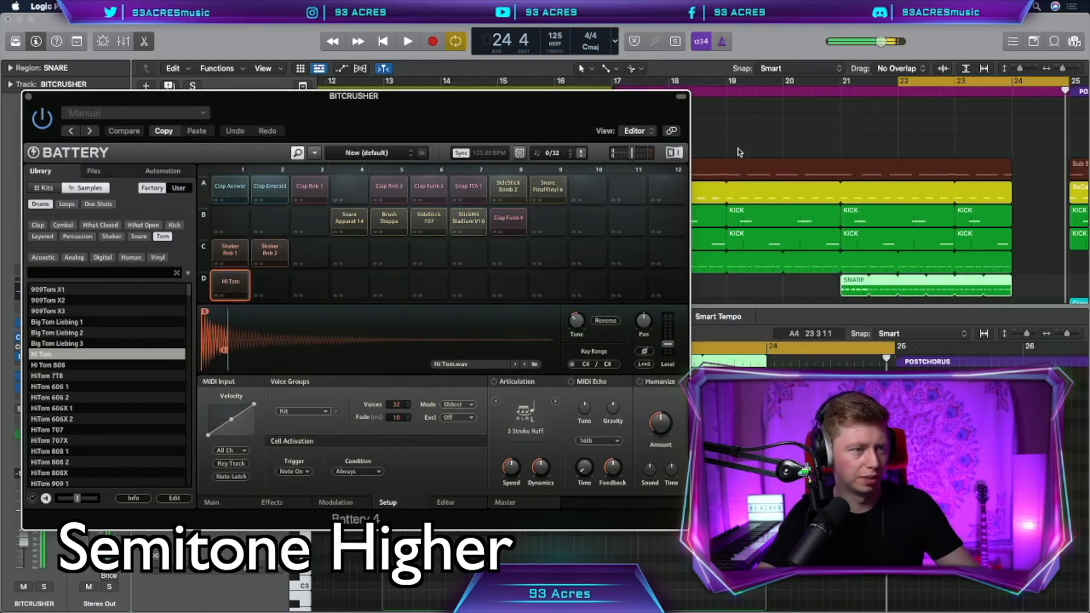
{"action": "key", "text": "space"}
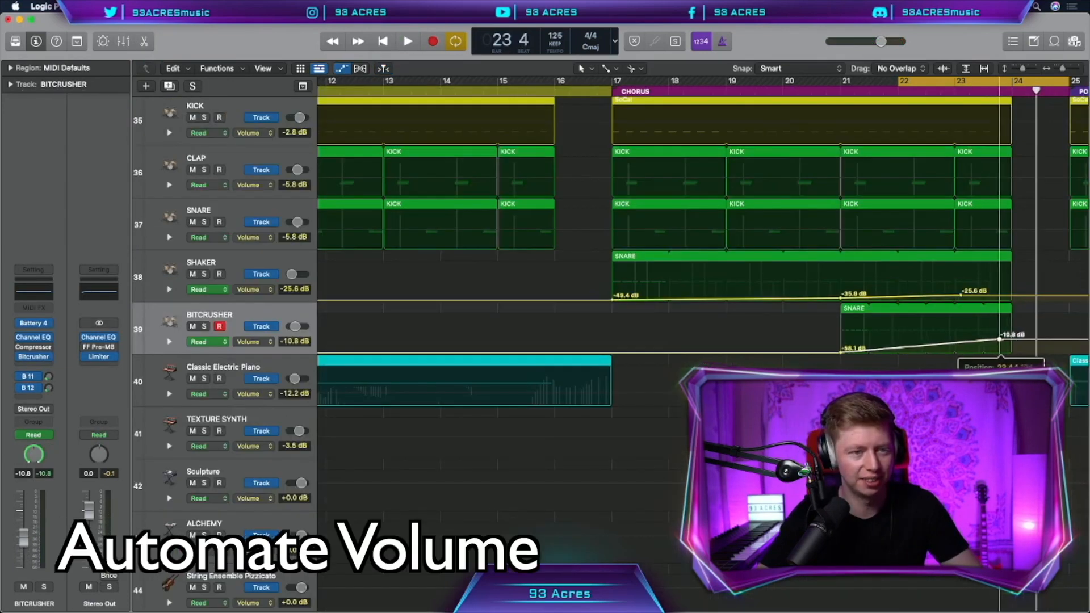
{"action": "key", "text": "space"}
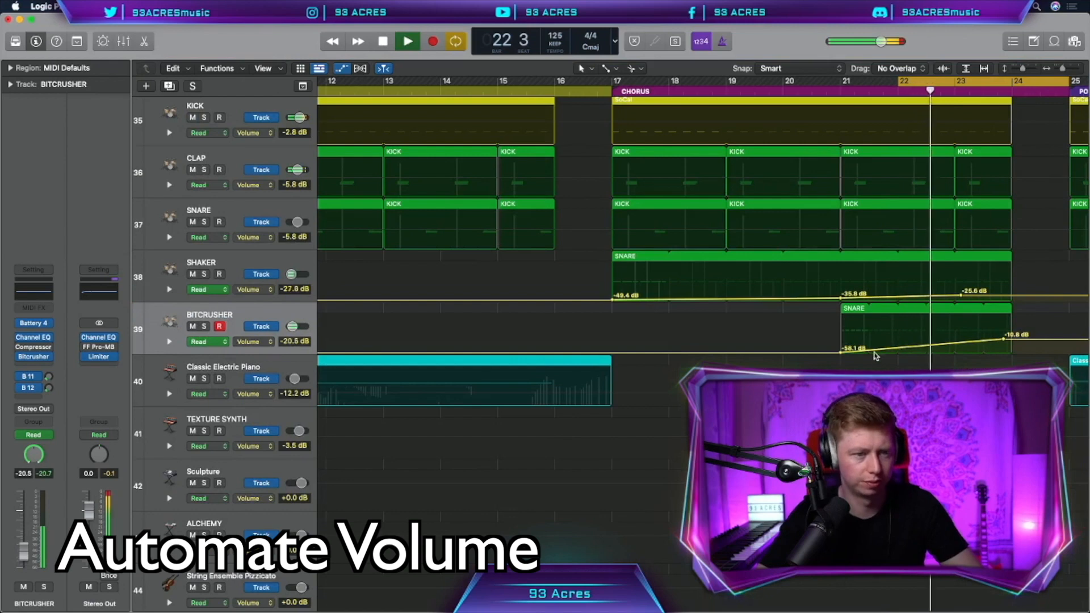
{"action": "left_click_drag", "start_coordinate": [1022, 339], "coordinate": [1023, 341]}
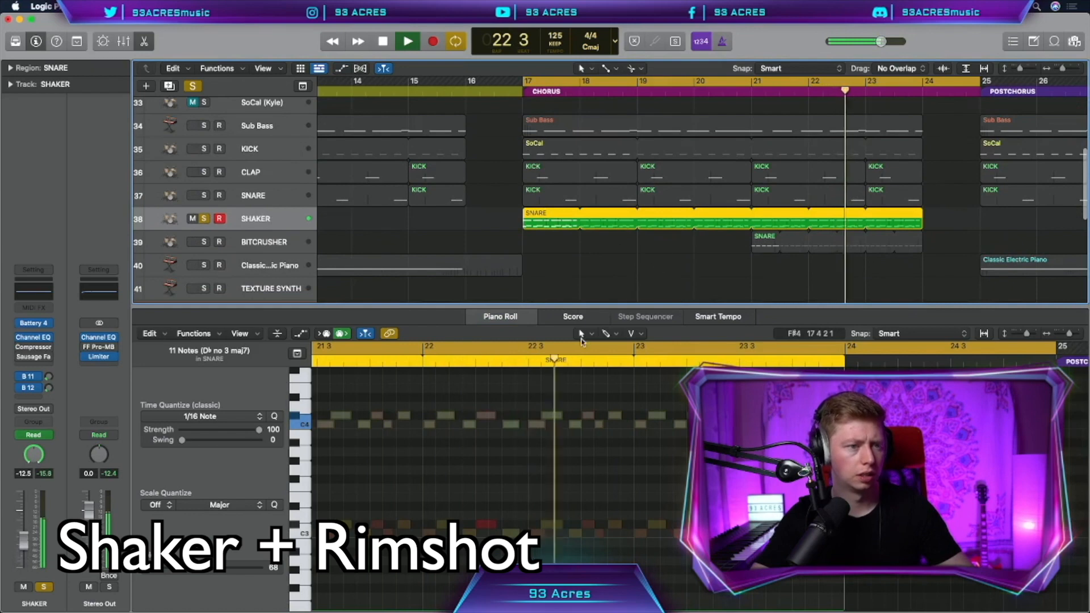
Open the chorus Shaker region in the Piano Roll and play back the chorus
{"action": "scroll", "coordinate": [470, 432], "scroll_direction": "left", "scroll_amount": 15}
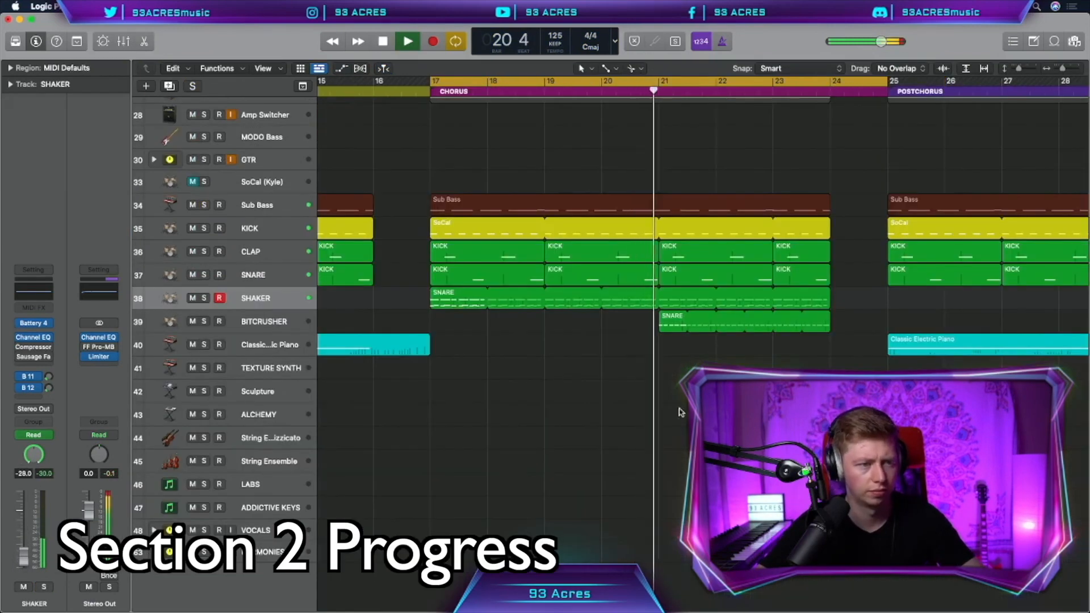
{"action": "left_click", "coordinate": [452, 290]}
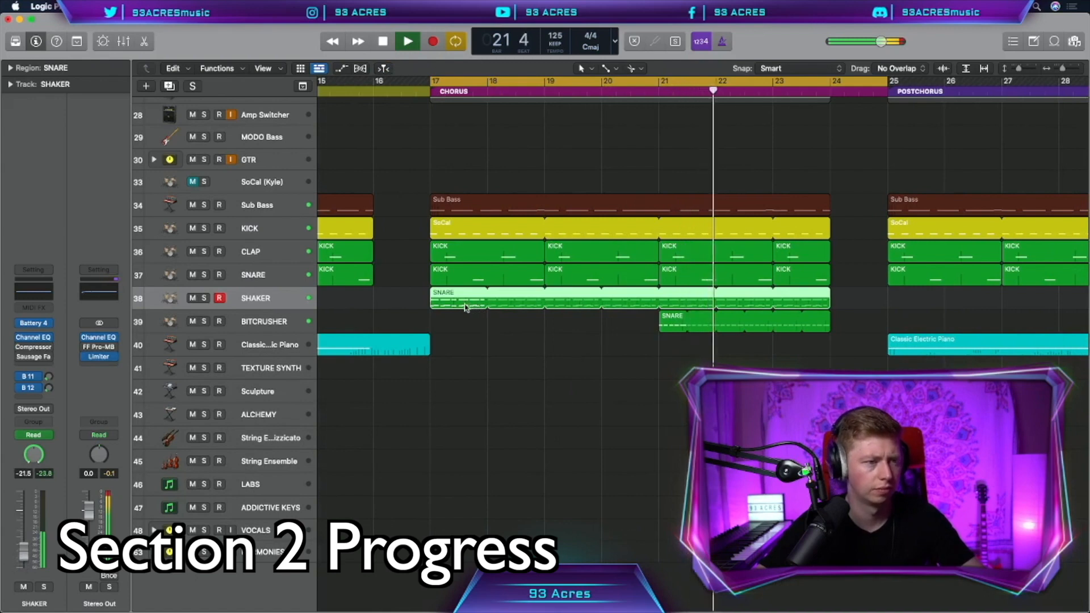
{"action": "double_click", "coordinate": [462, 303]}
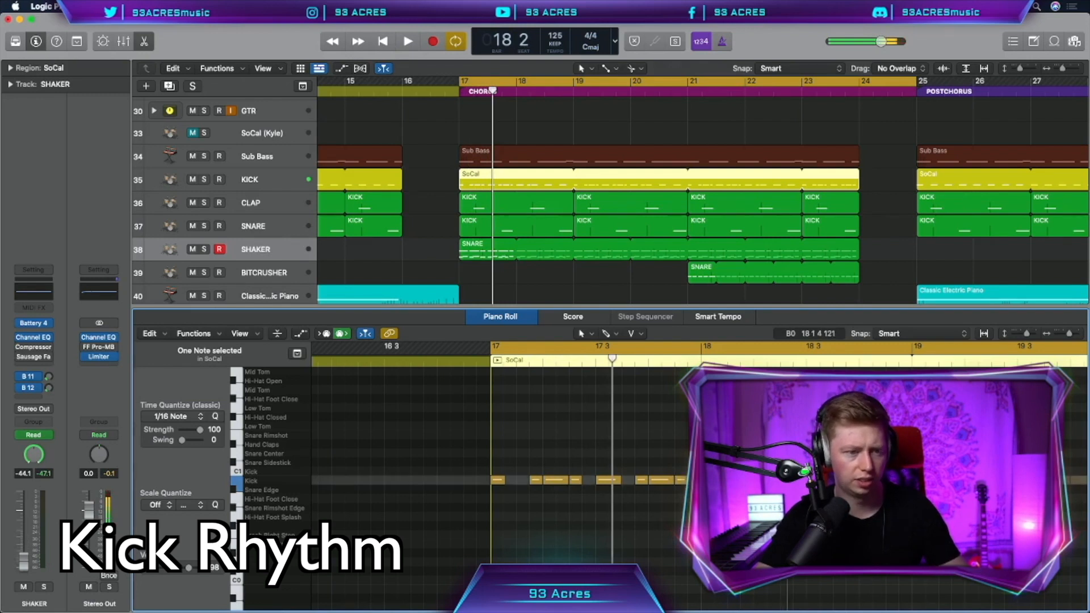
{"action": "key", "text": "space"}
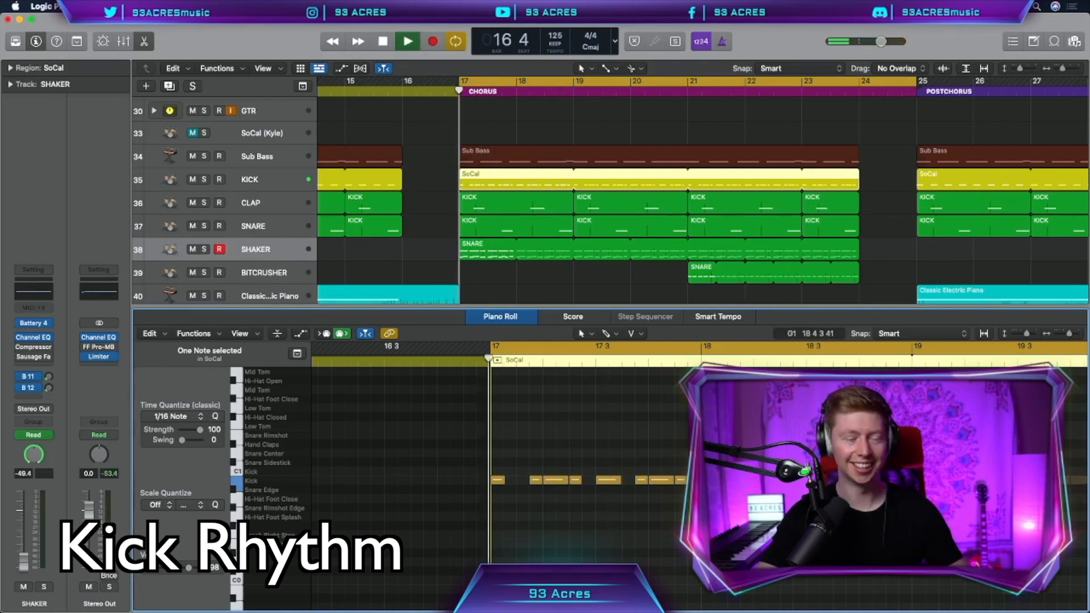
Open the Sausage Fattener effect on the KICK track and deselect the recoloured regions
{"action": "left_click", "coordinate": [255, 181]}
{"action": "left_click", "coordinate": [49, 375]}
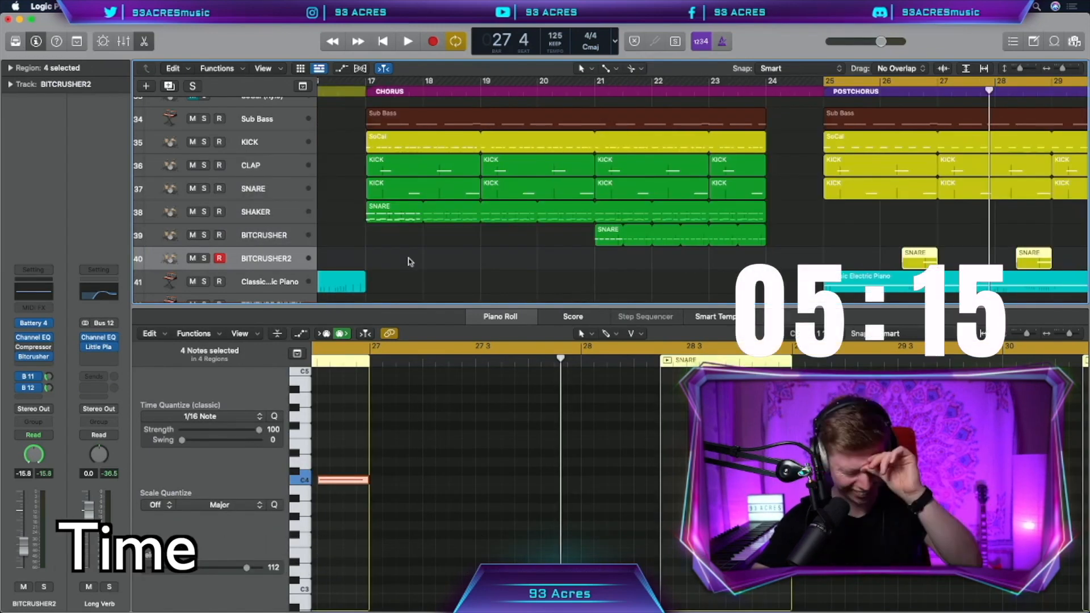
{"action": "left_click", "coordinate": [410, 262]}
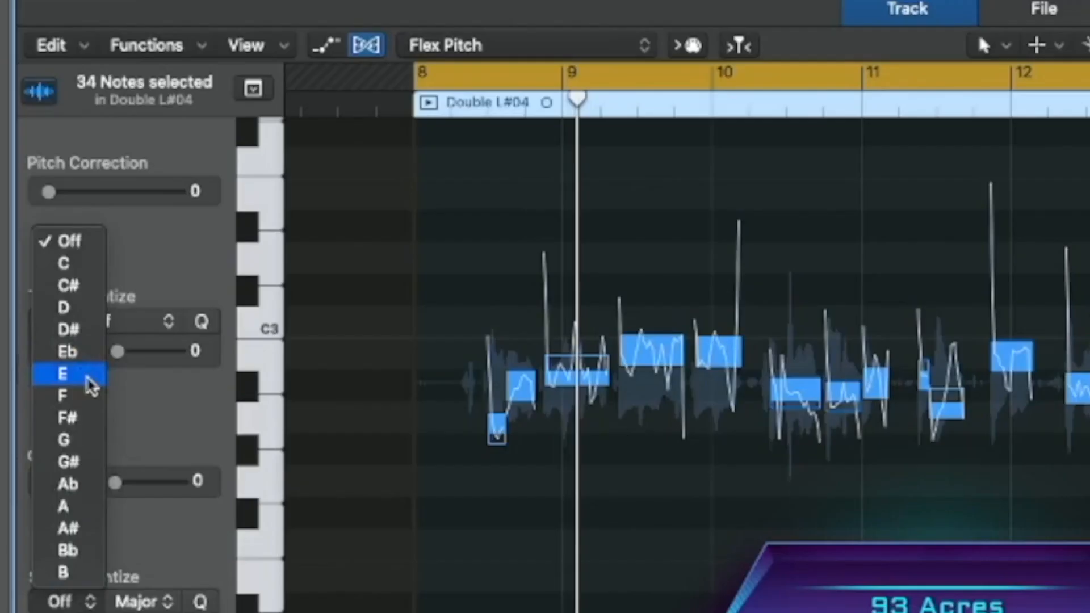
Set the Flex Pitch key to E, give all Double R notes 100 pitch correction, and shift one note
{"action": "left_click", "coordinate": [85, 382]}
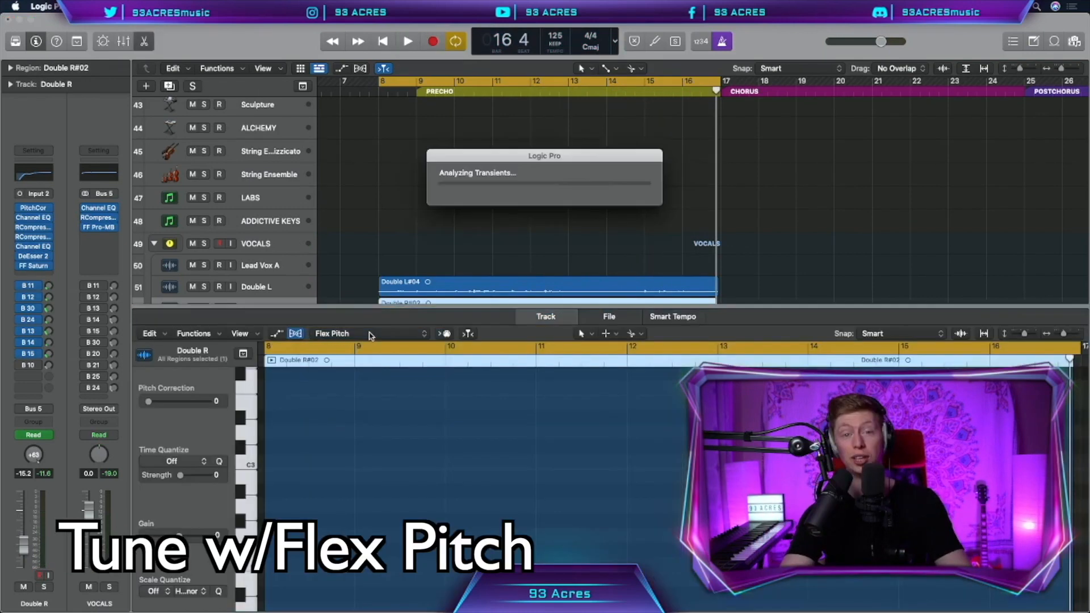
{"action": "key", "text": "super+a"}
{"action": "left_click_drag", "start_coordinate": [150, 405], "coordinate": [209, 401]}
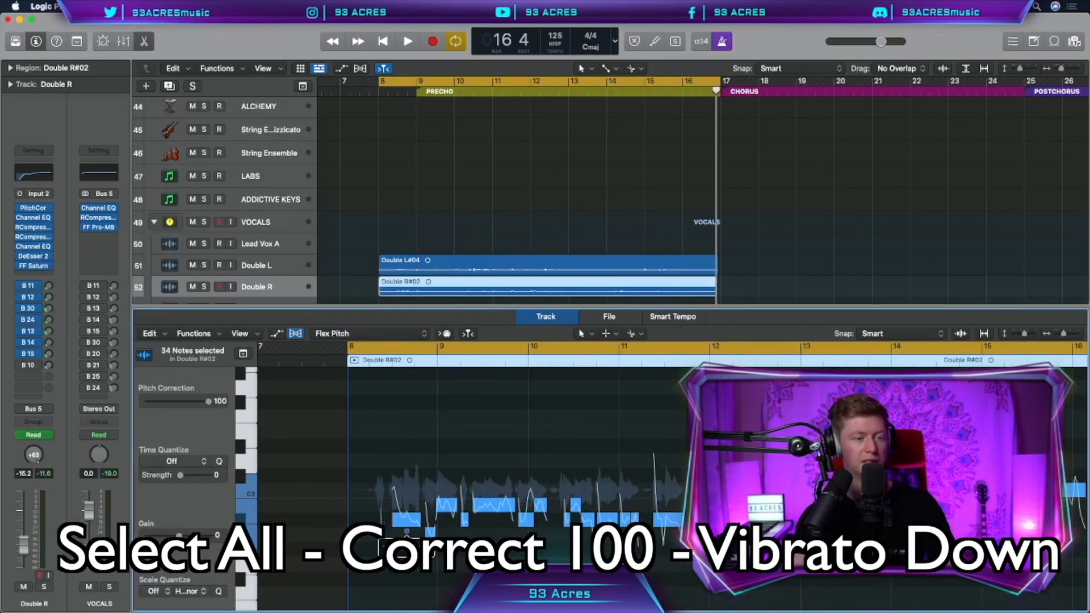
{"action": "left_click", "coordinate": [431, 537]}
{"action": "left_click_drag", "start_coordinate": [432, 535], "coordinate": [423, 538]}
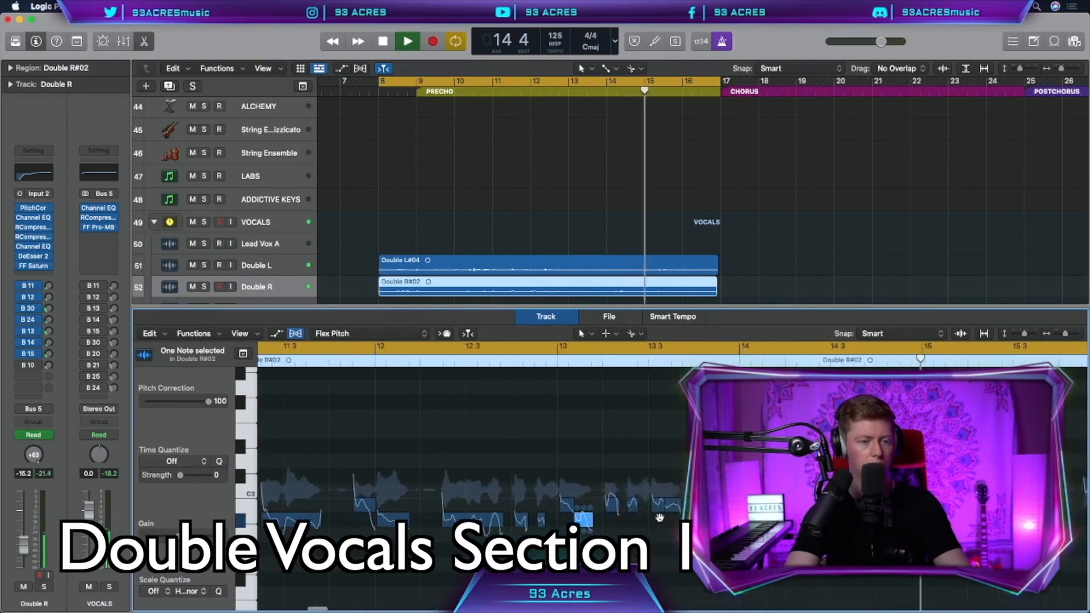
{"action": "key", "text": "z"}
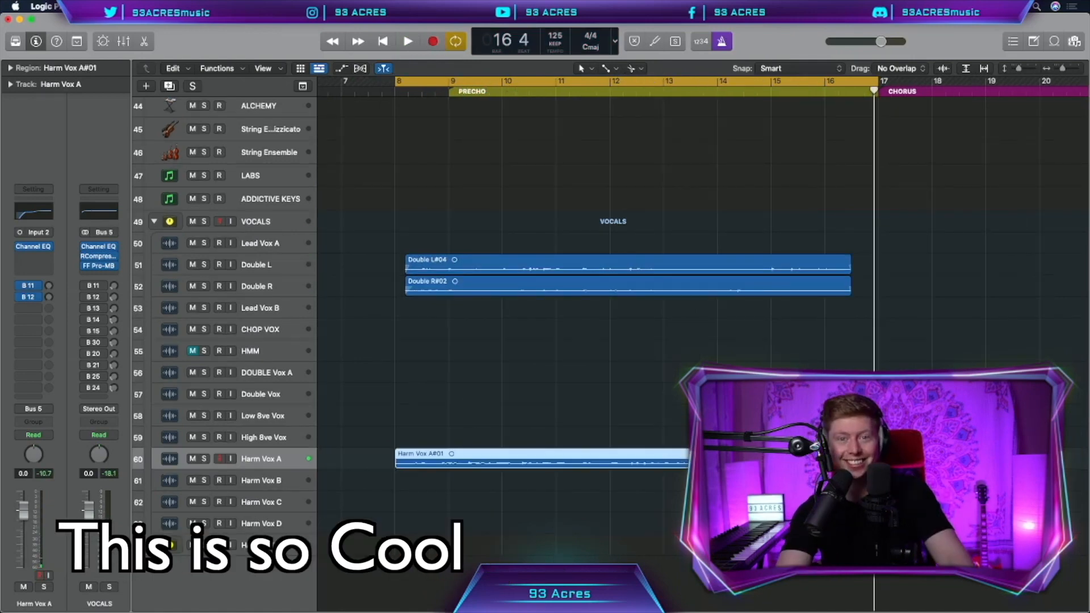
Drag Pitch Correction to 100 on the Harm Vox A notes
{"action": "left_click_drag", "start_coordinate": [874, 463], "coordinate": [859, 463]}
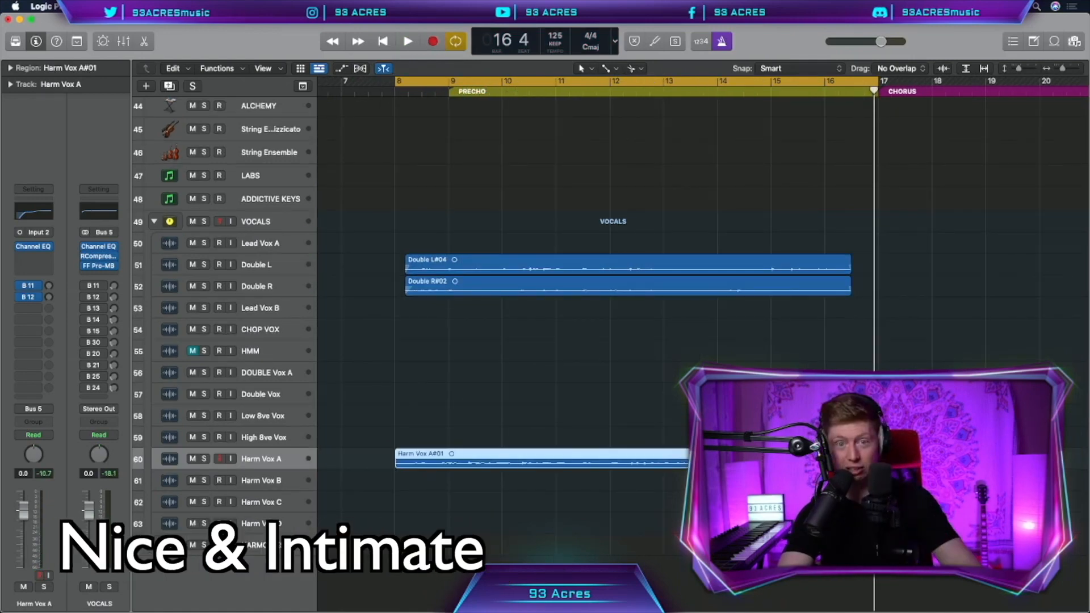
{"action": "left_click_drag", "start_coordinate": [169, 402], "coordinate": [316, 403]}
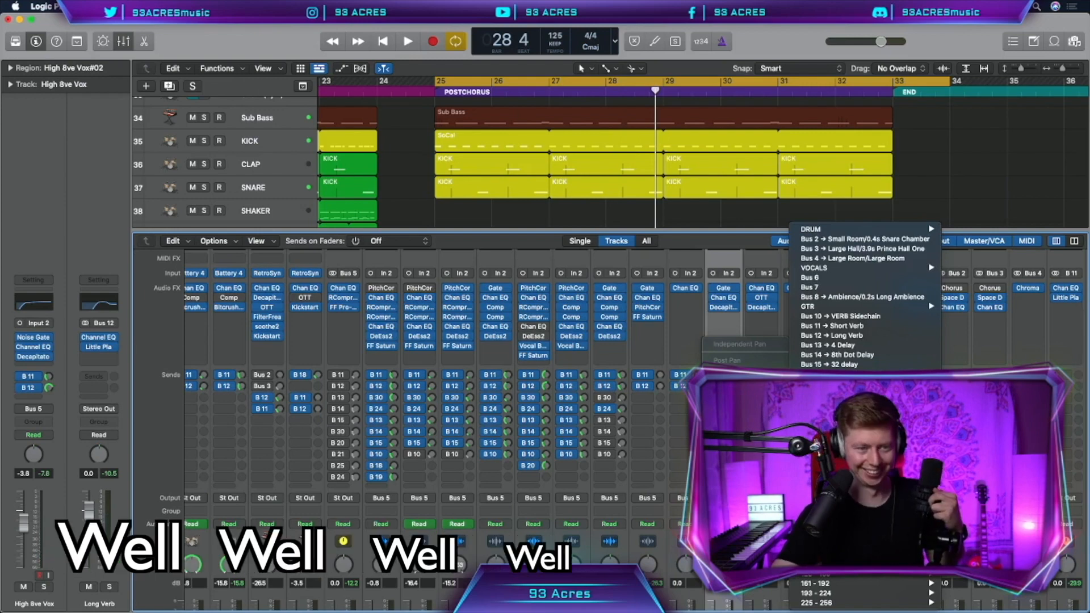
Insert Little Plate after Tape Delay on the 4 Delay bus, then record the Lead Vox A take through the song
{"action": "left_click", "coordinate": [98, 345]}
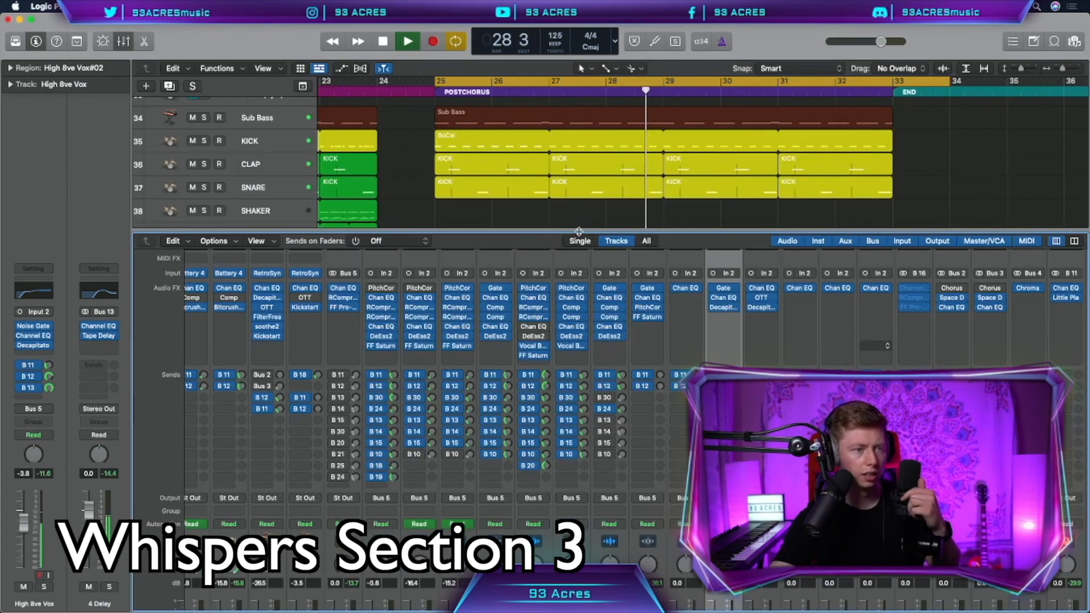
{"action": "left_click_drag", "start_coordinate": [578, 231], "coordinate": [579, 602]}
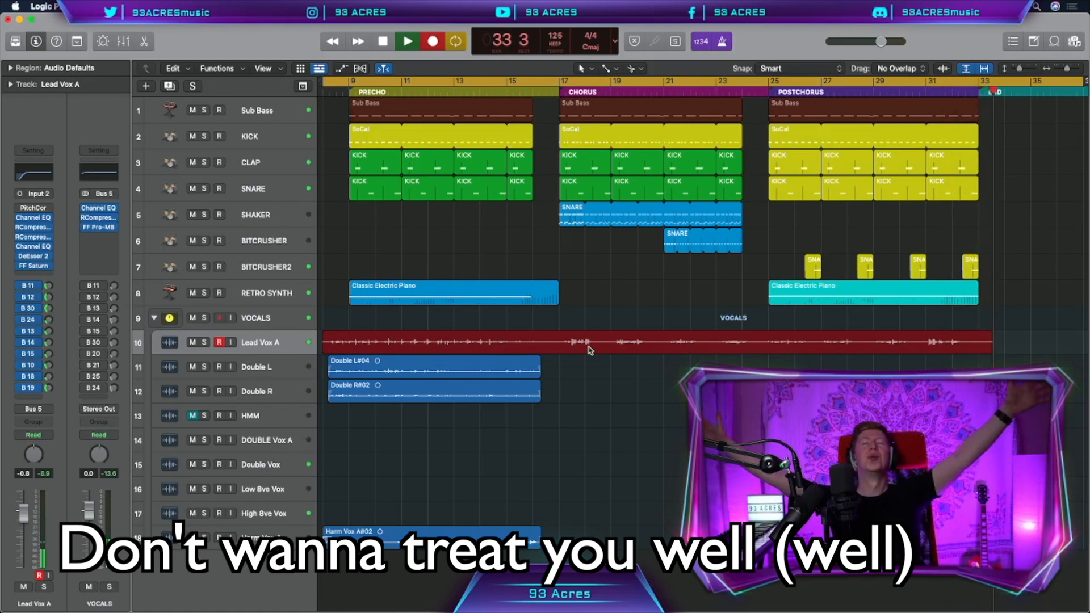
{"action": "key", "text": "space"}
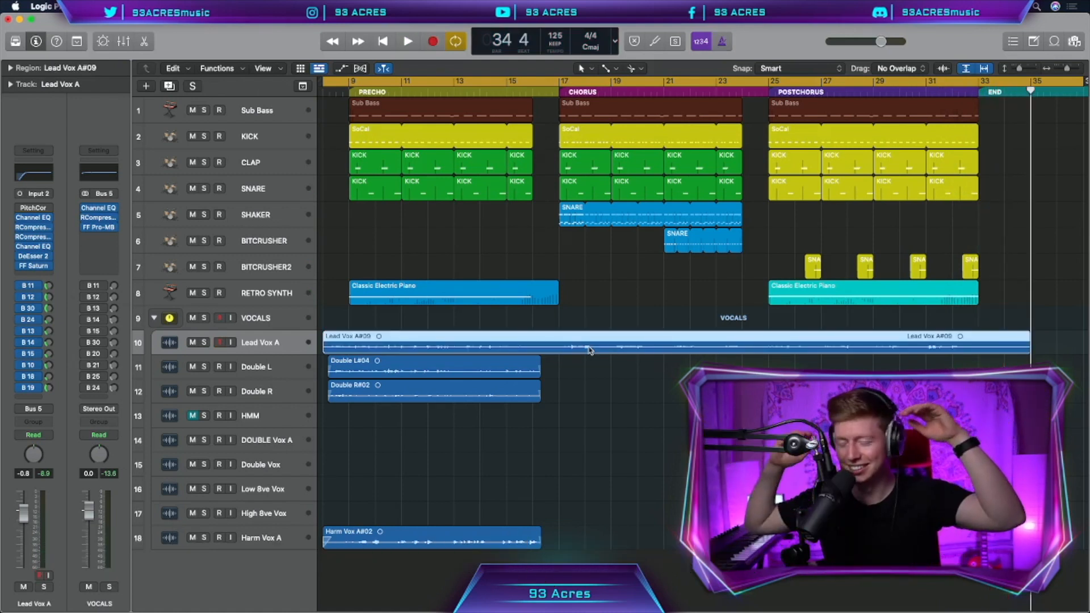